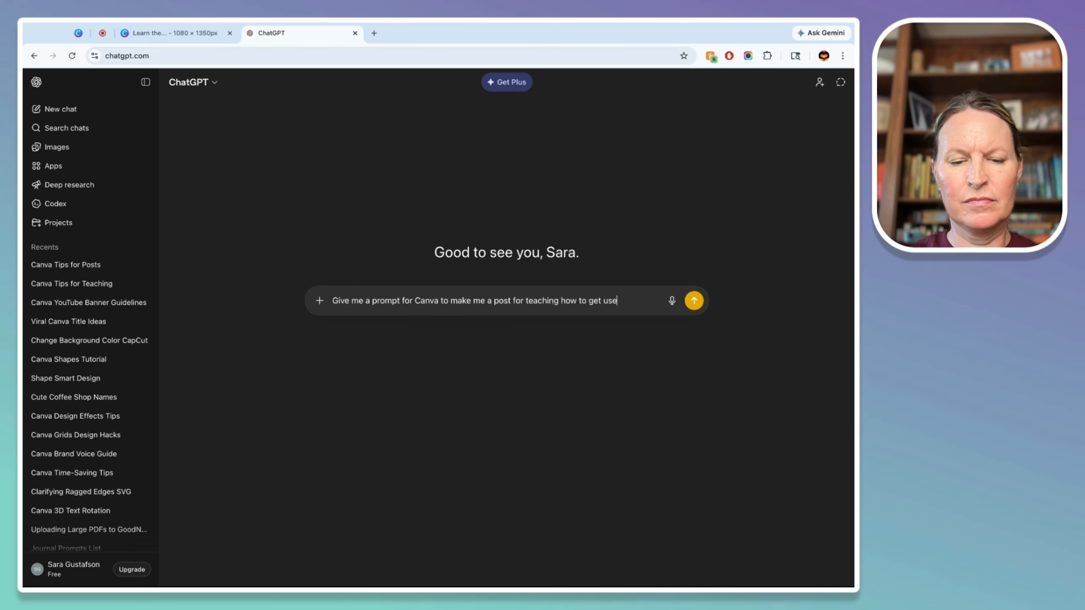
Ask ChatGPT for a Canva prompt for a post teaching how to get used to digital lifestyle, and copy the generated prompt.
type("ed to digital lifestyle")
key("Return")
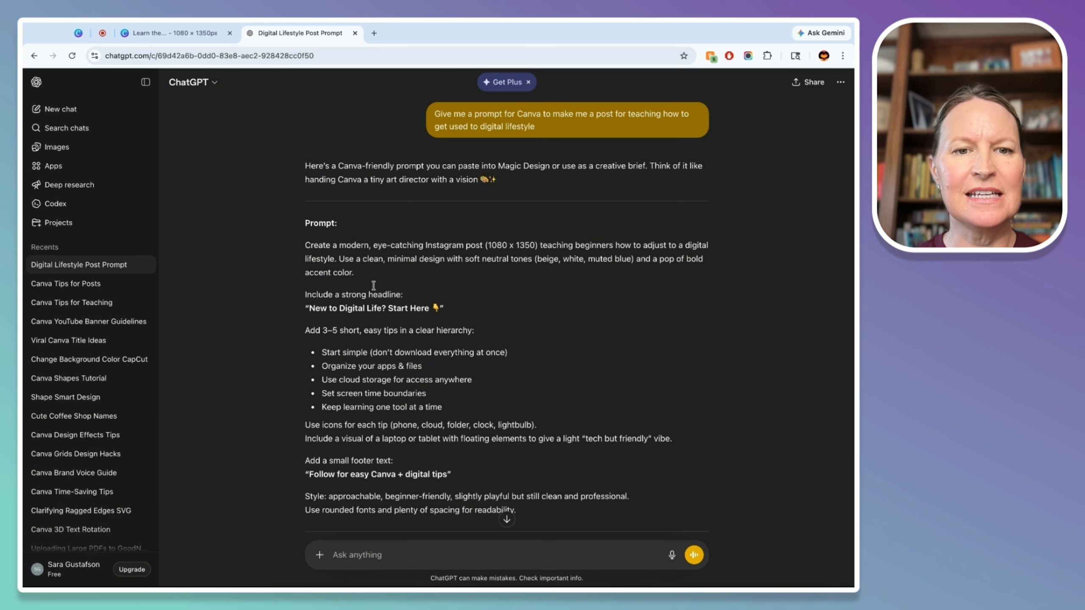
scroll(343, 277, "down", 2)
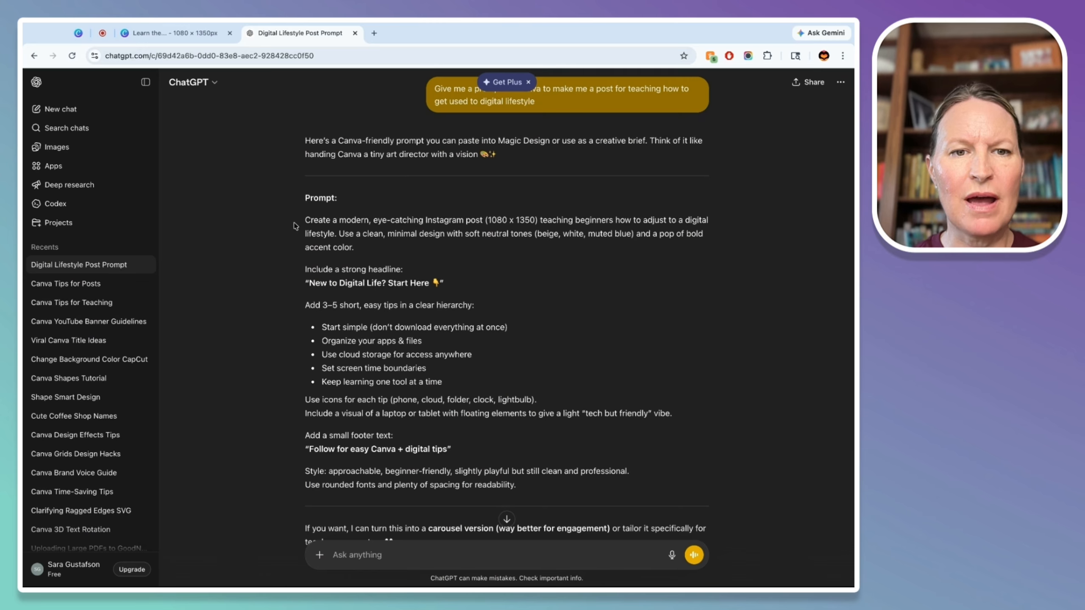
left_click_drag(297, 222, 516, 485)
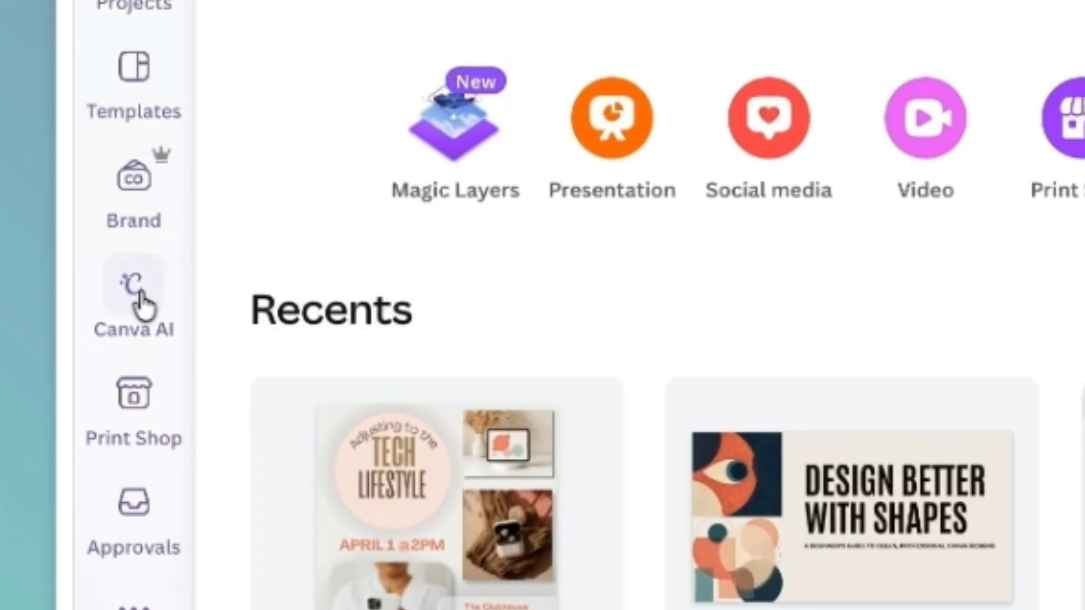
Switch to Canva AI, paste the copied prompt into the design request and submit it.
left_click(139, 294)
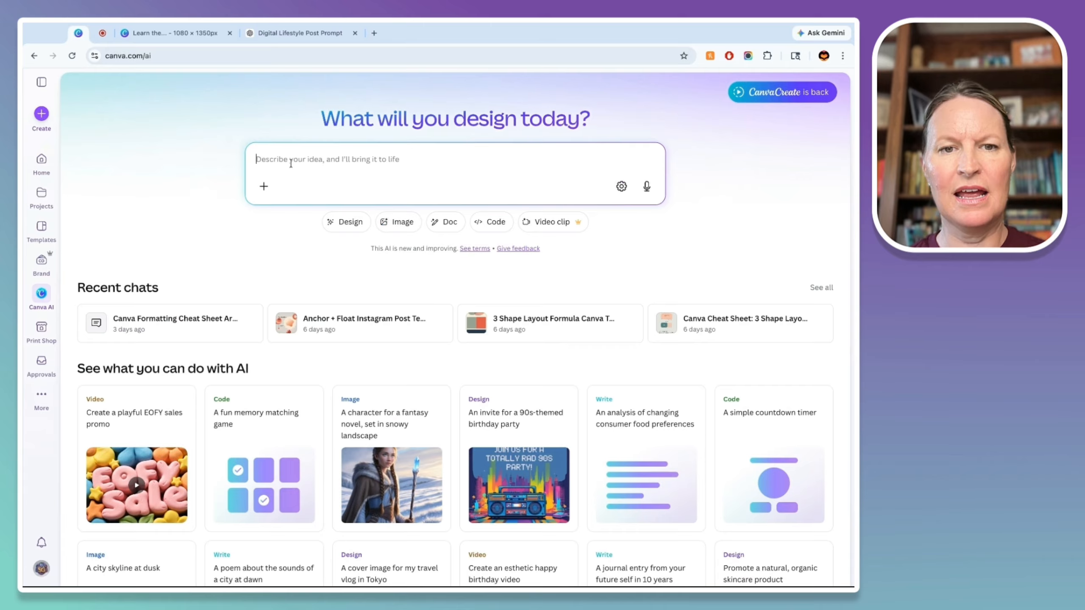
key("ctrl+v")
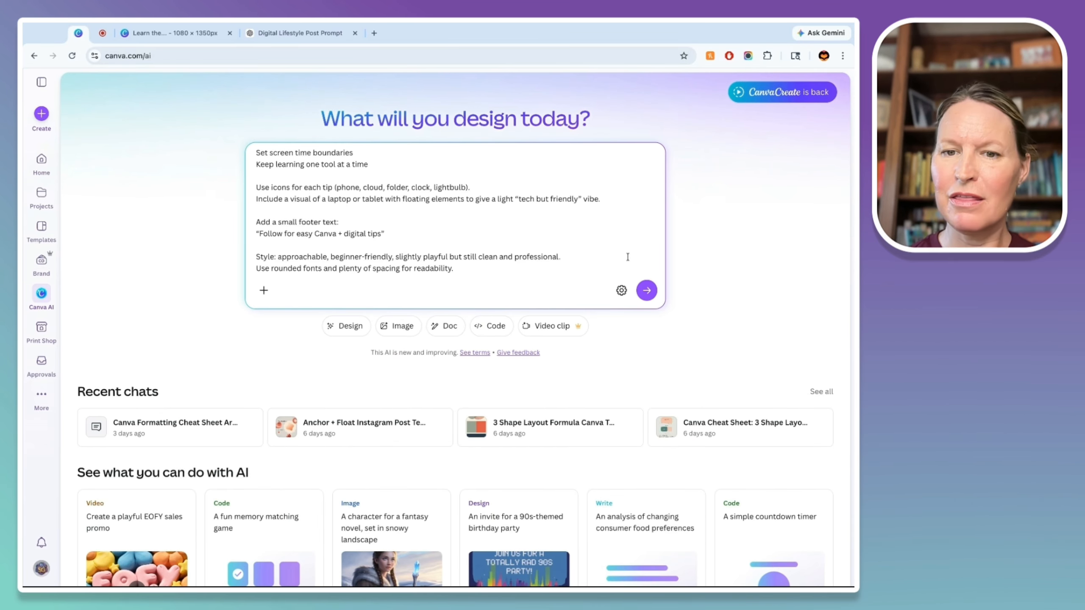
left_click(645, 292)
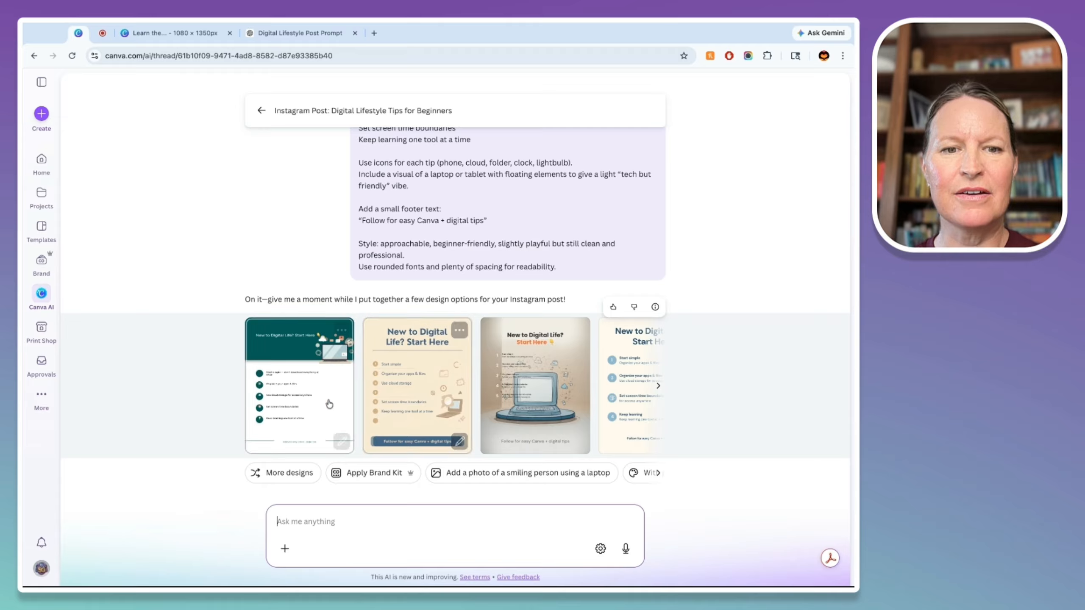
Browse the generated post options and open the beige "New to Digital Life? Start Here" design with the blue footer.
scroll(611, 402, "right", 2)
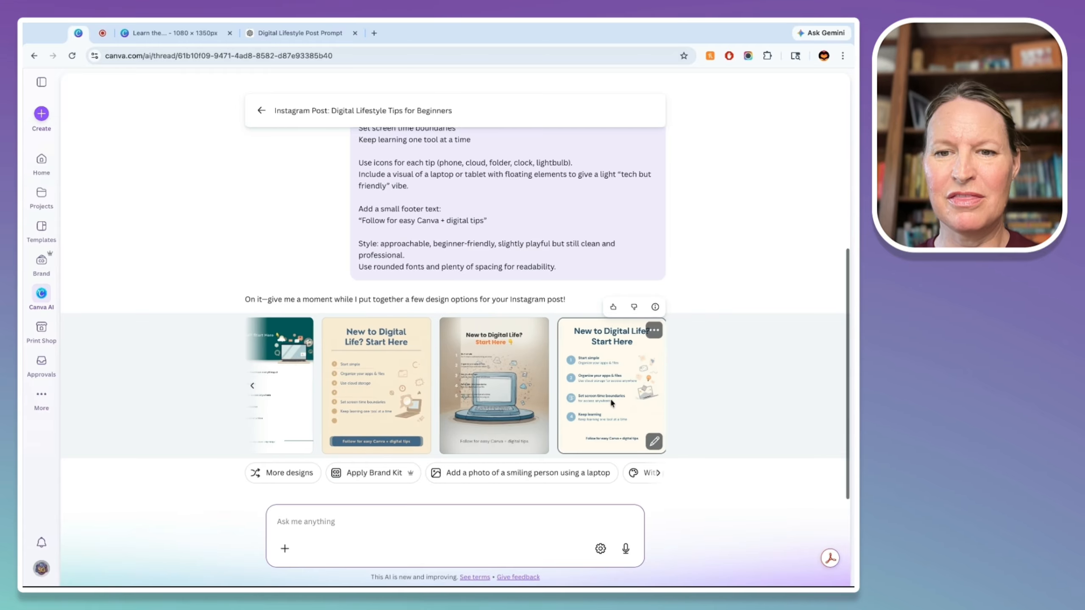
scroll(610, 402, "left", 2)
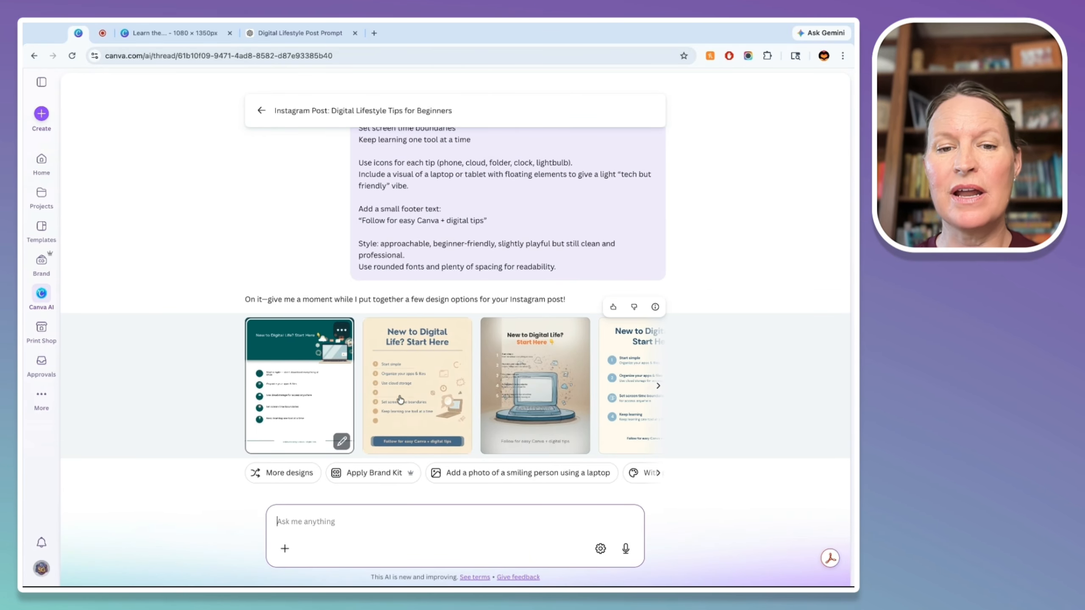
left_click(417, 387)
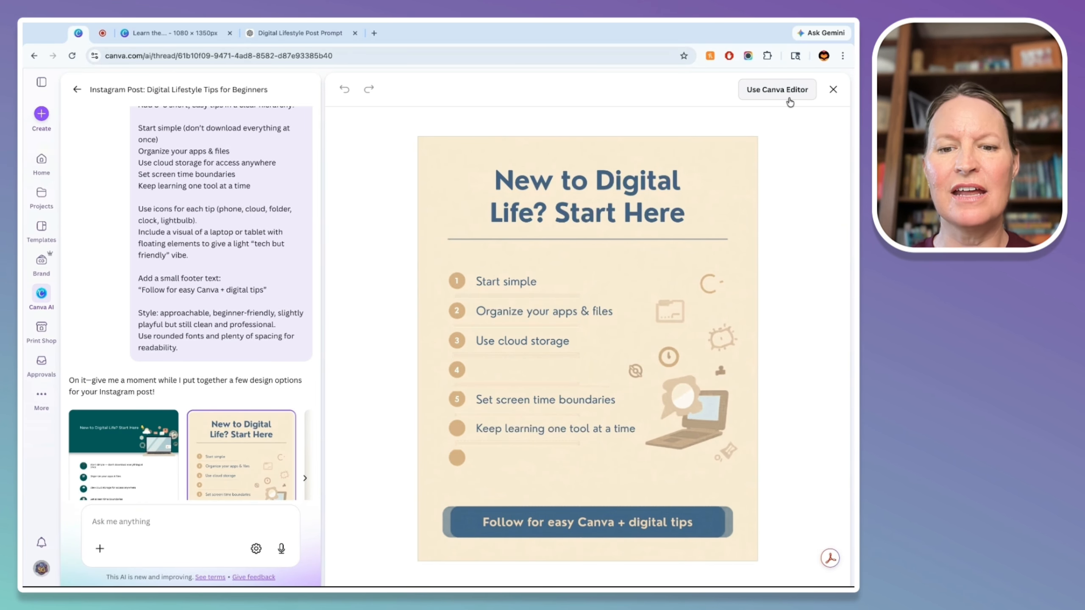
left_click(147, 523)
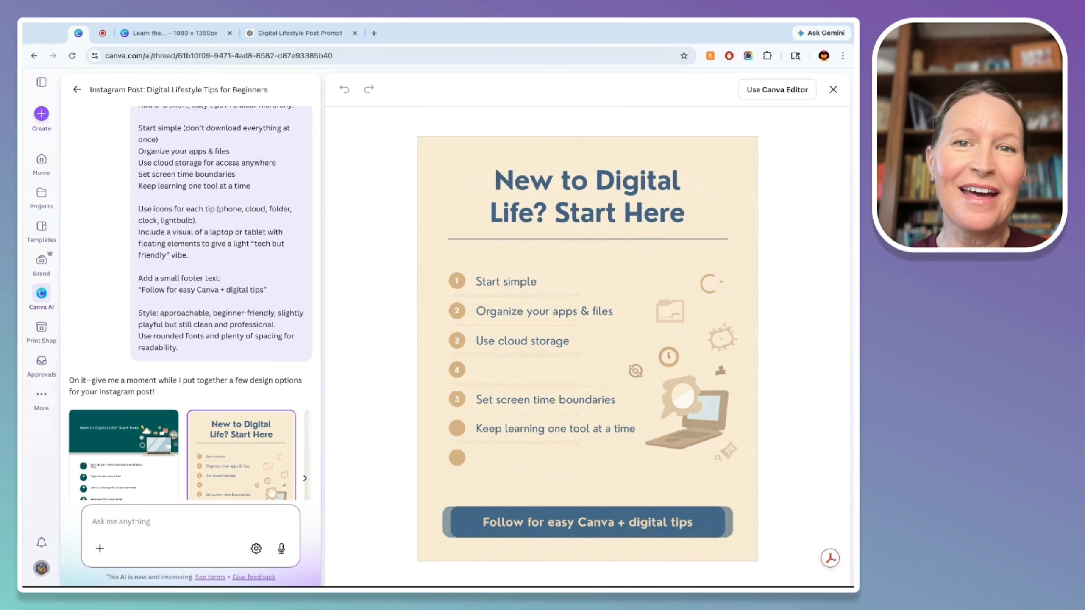
Switch to the 1080 × 1350 px design and split the flat Tech Lifestyle collage image into editable elements with Magic Layers.
left_click(171, 33)
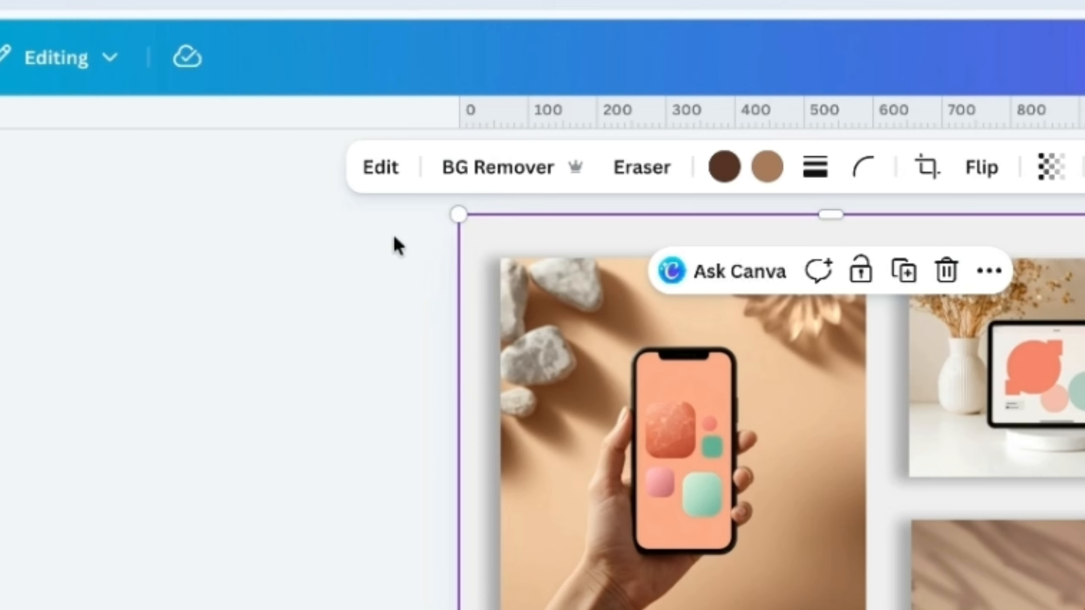
left_click(371, 171)
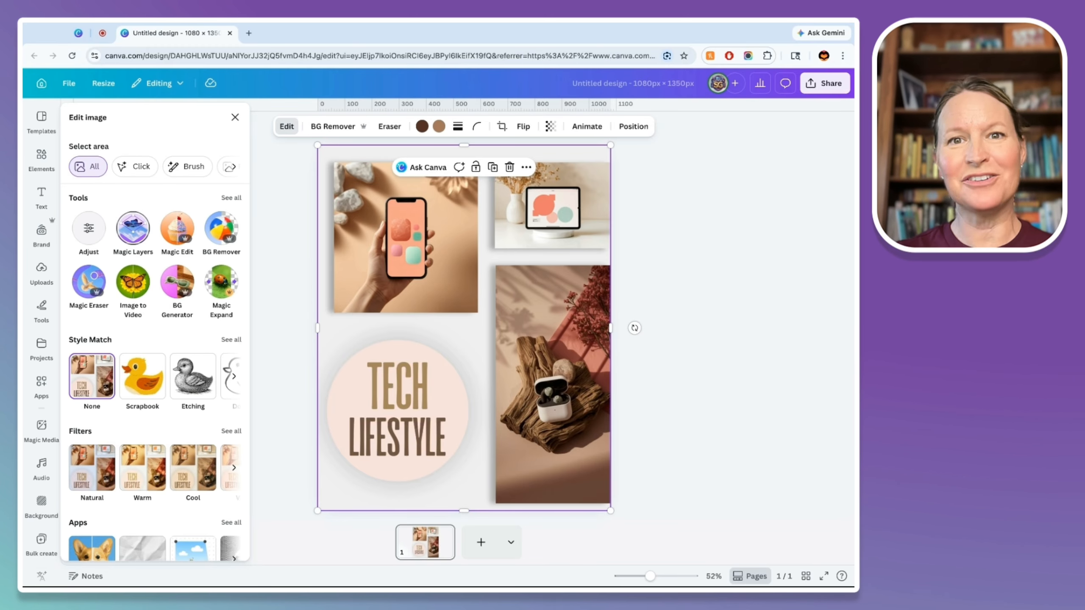
left_click(133, 227)
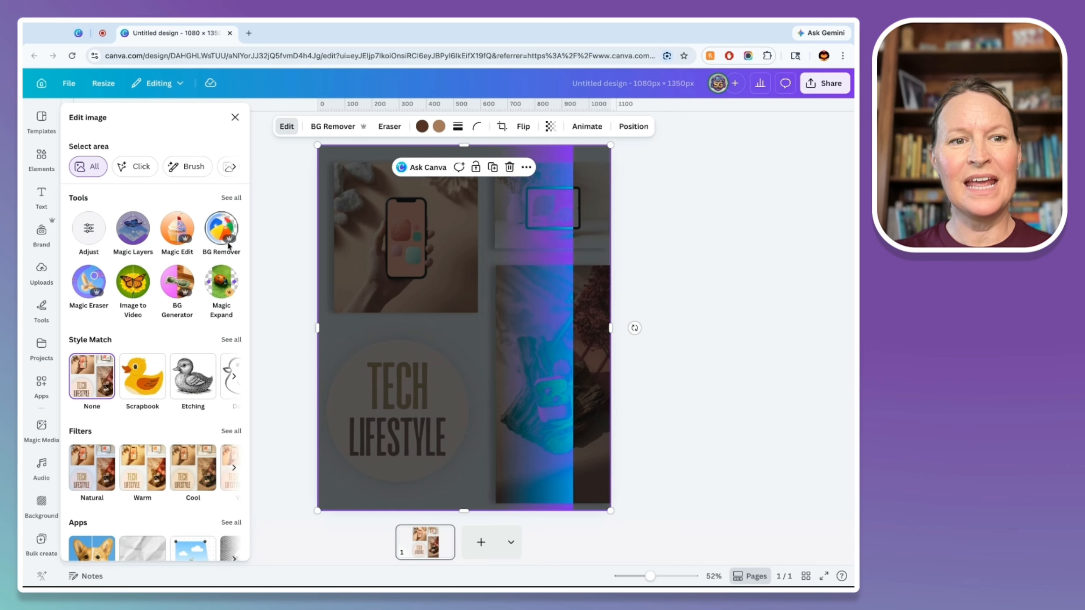
left_click(235, 117)
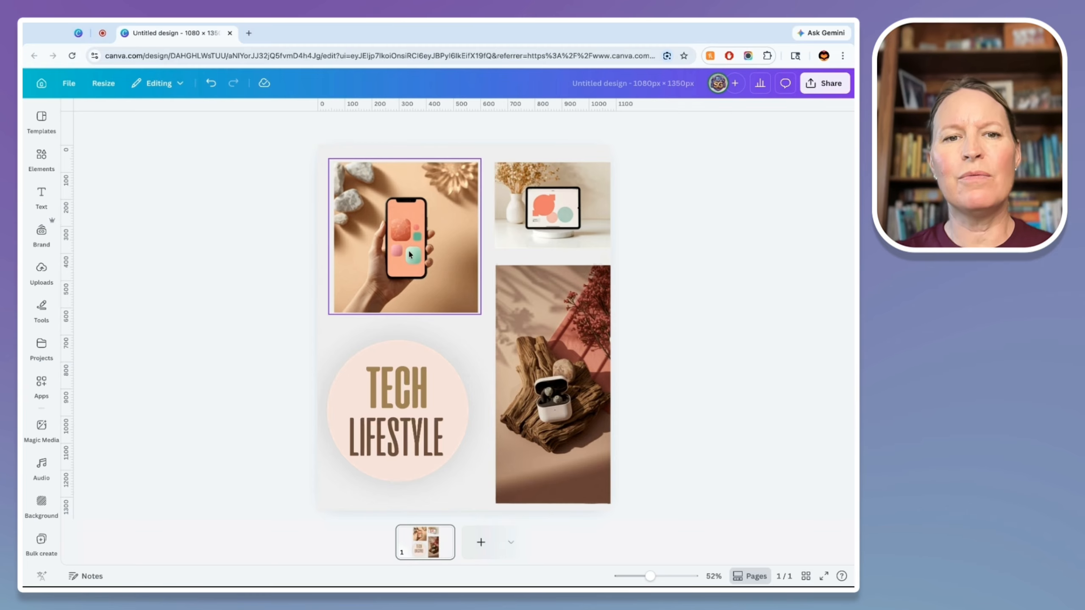
Search the elements library for "hand holding an iphone" and limit the results to photos.
left_click(471, 184)
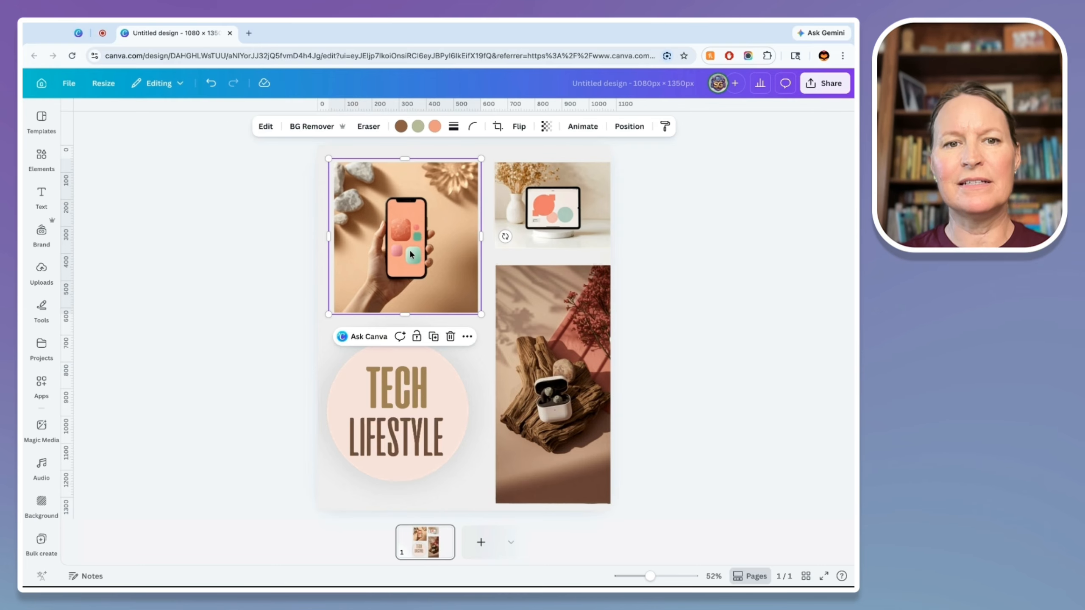
left_click(41, 159)
left_click(141, 121)
type("hand holding an iphone")
key("Return")
left_click(141, 182)
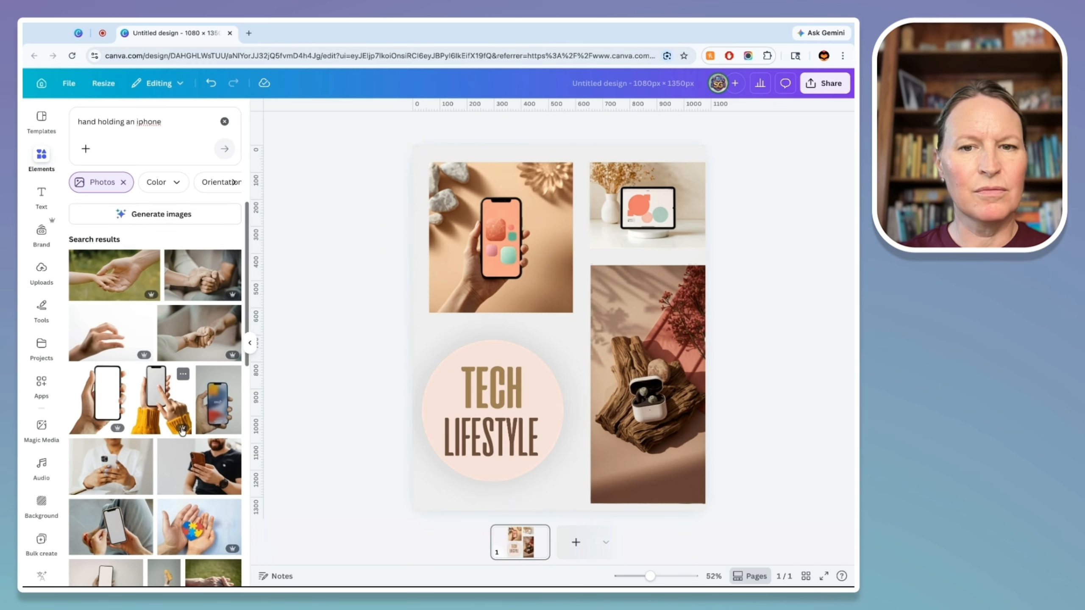
Add the photo of a person in white holding a white phone and move it toward the page's right side.
scroll(180, 376, "down", 2)
left_click(111, 379)
left_click_drag(638, 398, 652, 360)
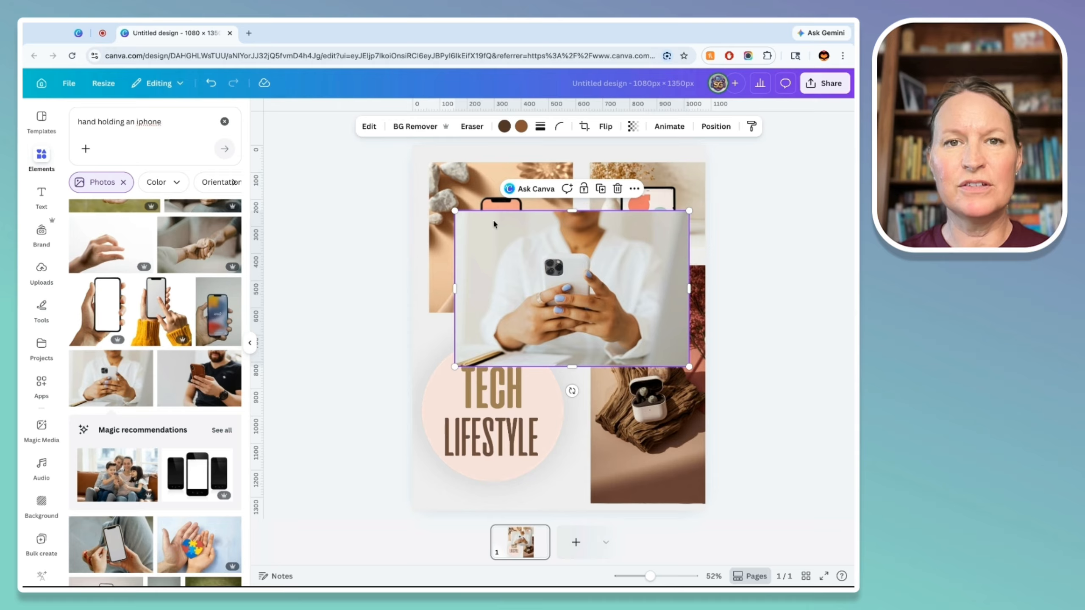
left_click_drag(495, 219, 558, 252)
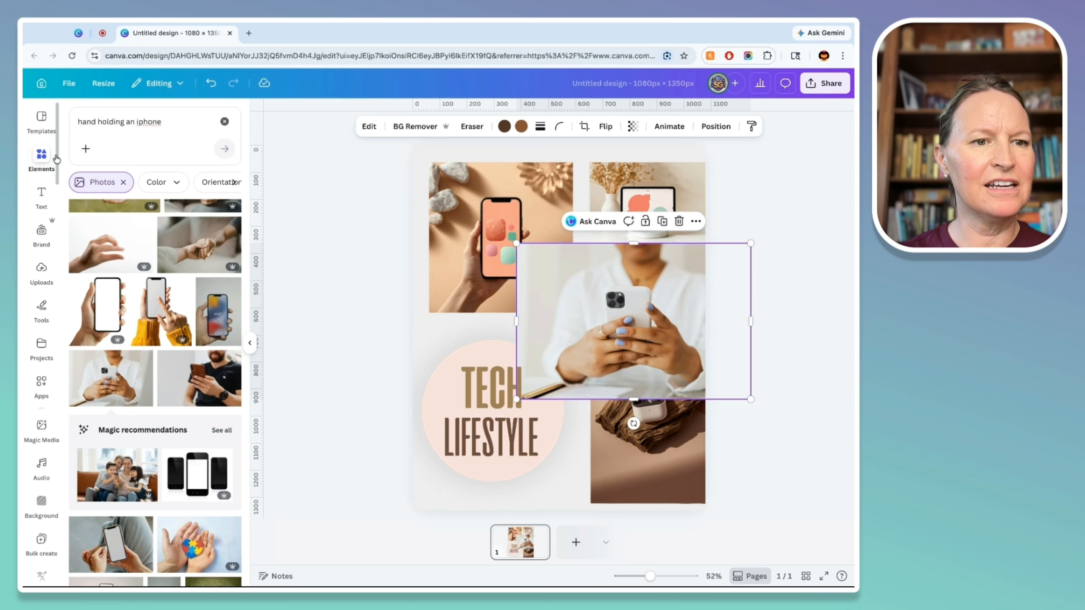
Clear the element search and add a square frame from the basic frame shapes to the page.
left_click(224, 122)
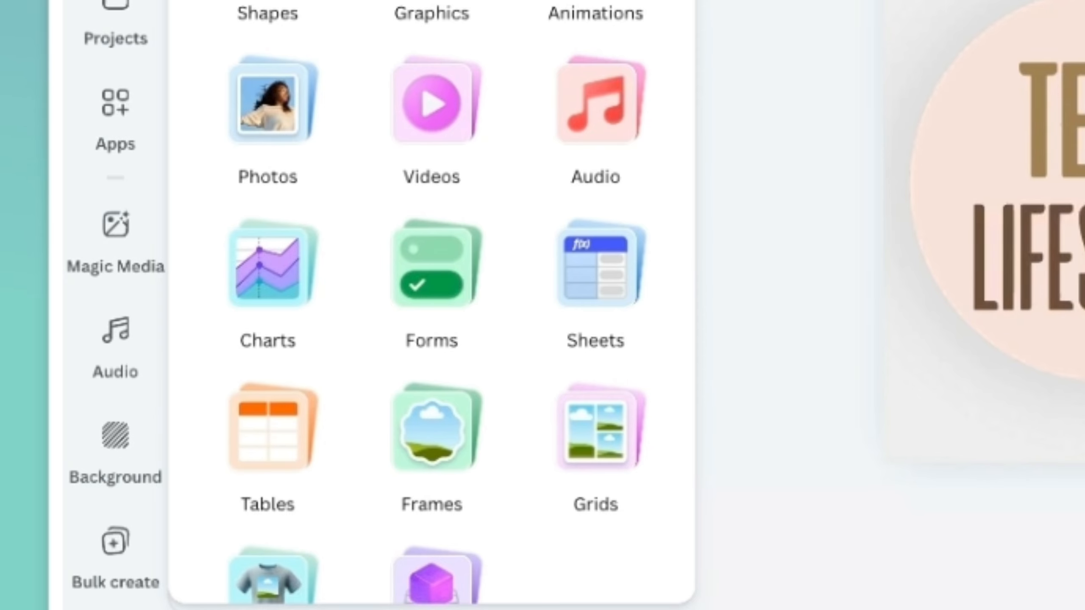
scroll(332, 278, "down", 2)
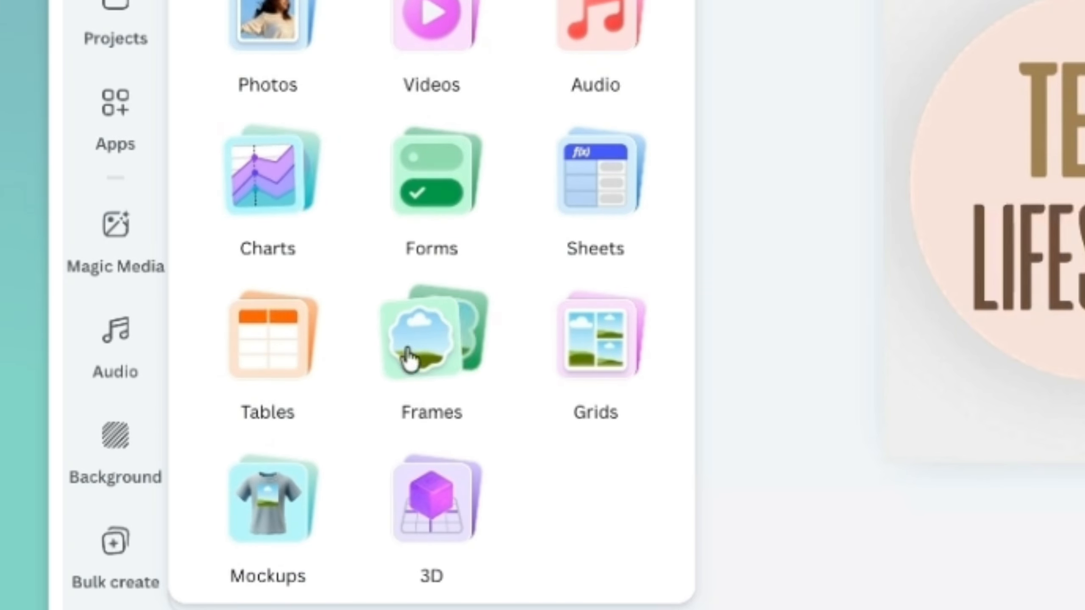
left_click(426, 347)
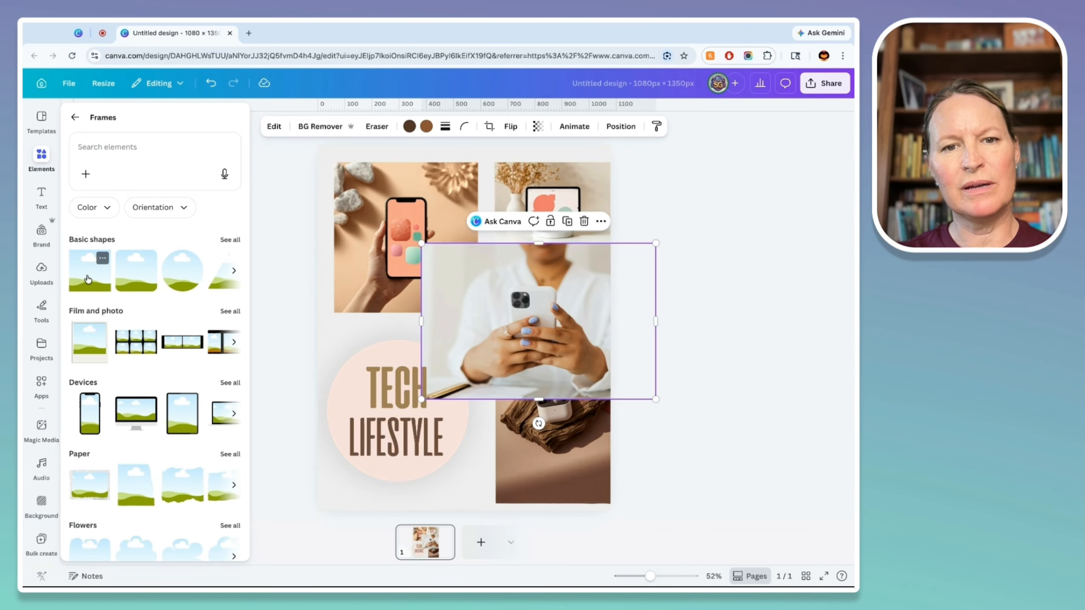
left_click(88, 278)
Replace the original hand-and-phone image with the square frame and fill the frame with the white-phone photo.
left_click(374, 212)
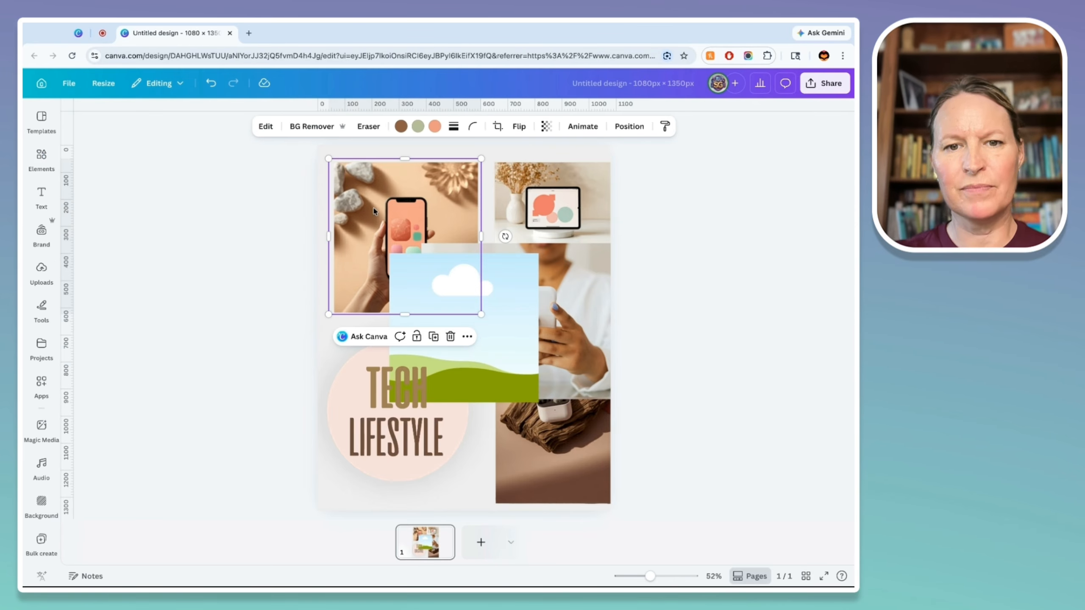
key("Delete")
left_click_drag(466, 306, 411, 215)
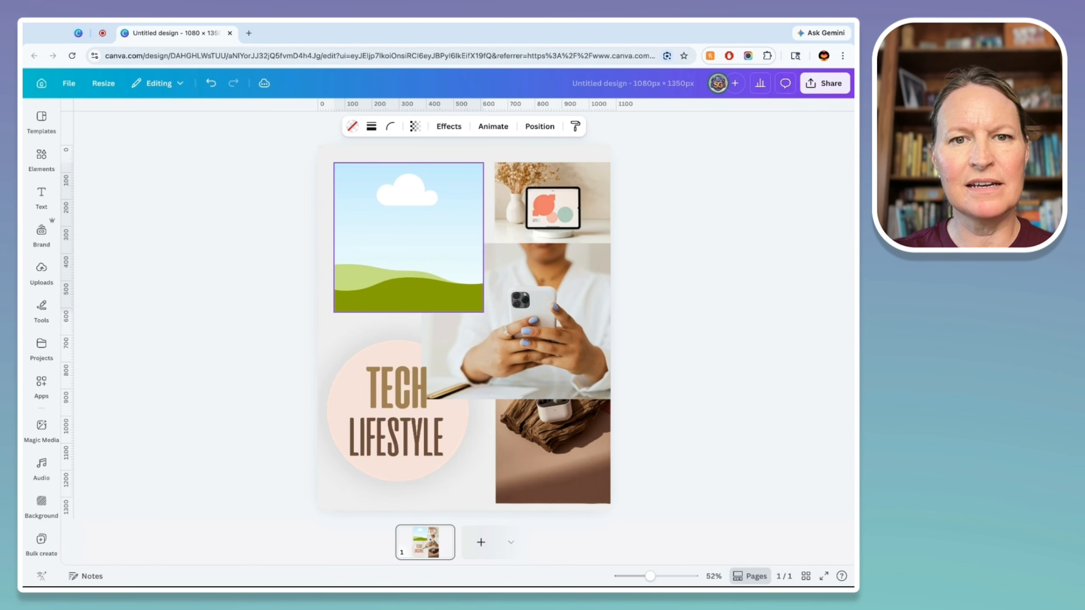
left_click_drag(547, 286, 417, 226)
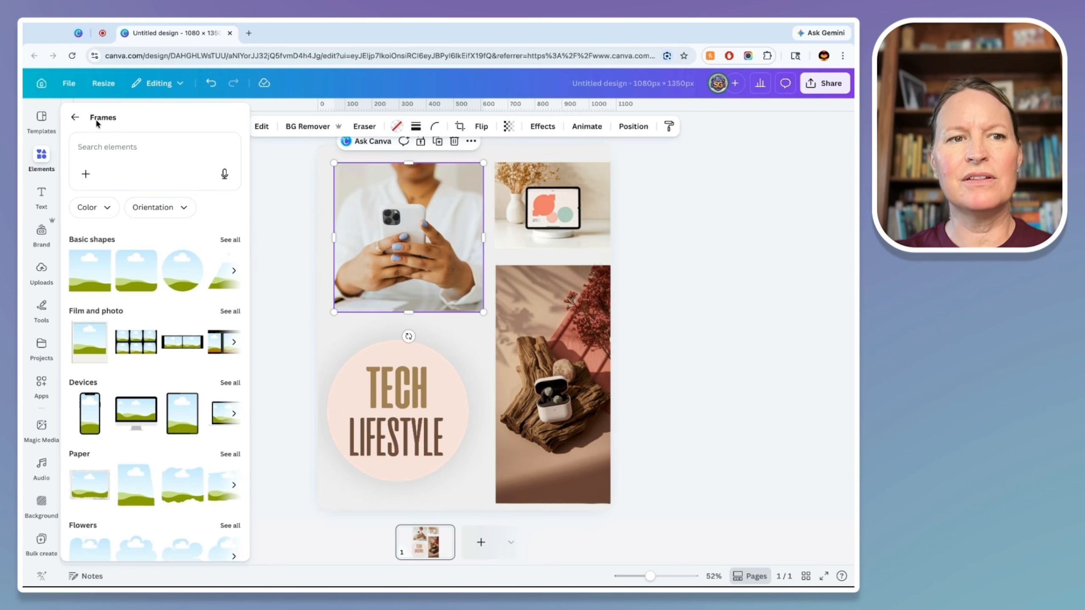
left_click(73, 114)
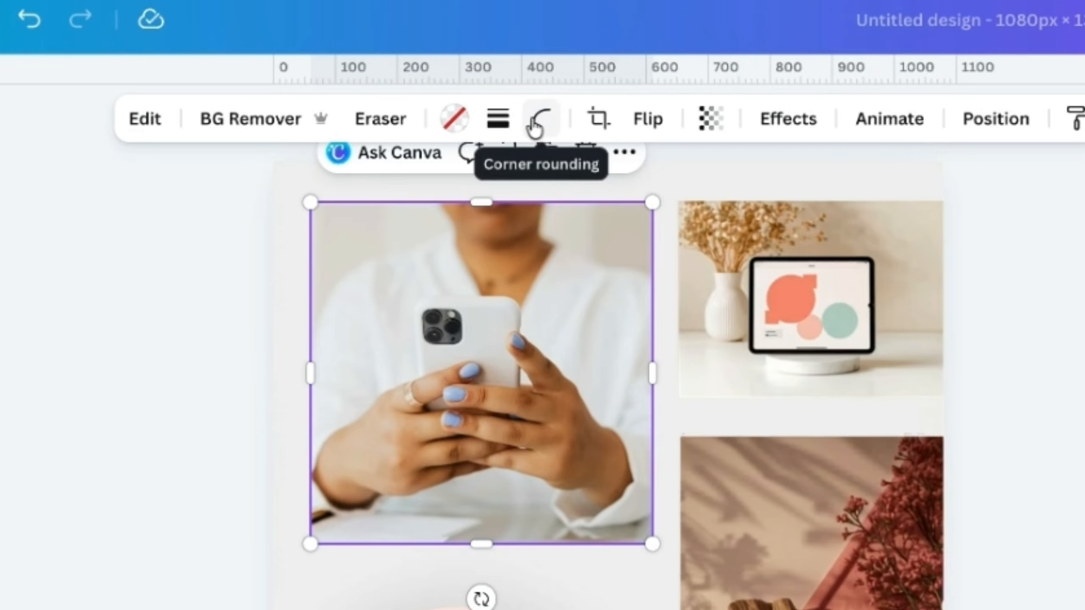
Round the corners of the framed phone photo and open its effects options.
left_click(540, 115)
left_click_drag(418, 222, 560, 215)
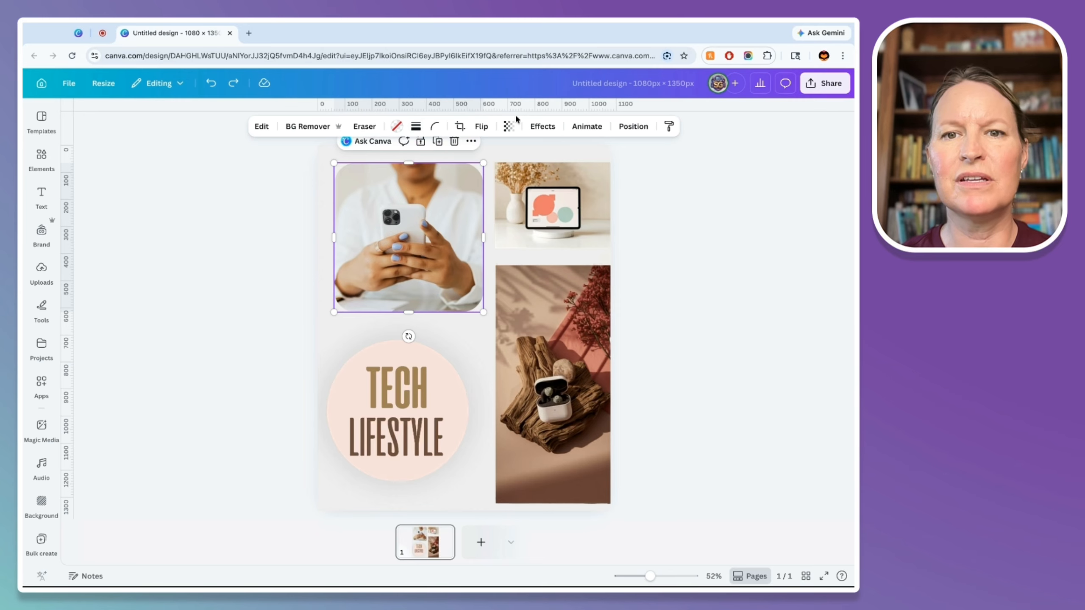
left_click(543, 126)
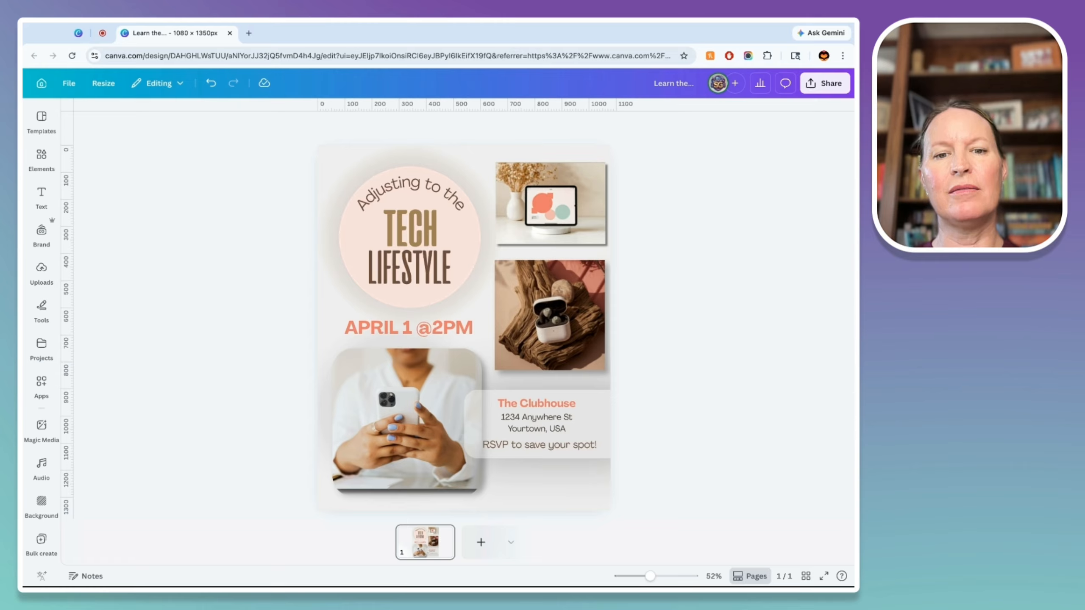
Rename the design "Adjusting to the Tech Lifestyle" and title its page "Instagram".
left_click(677, 83)
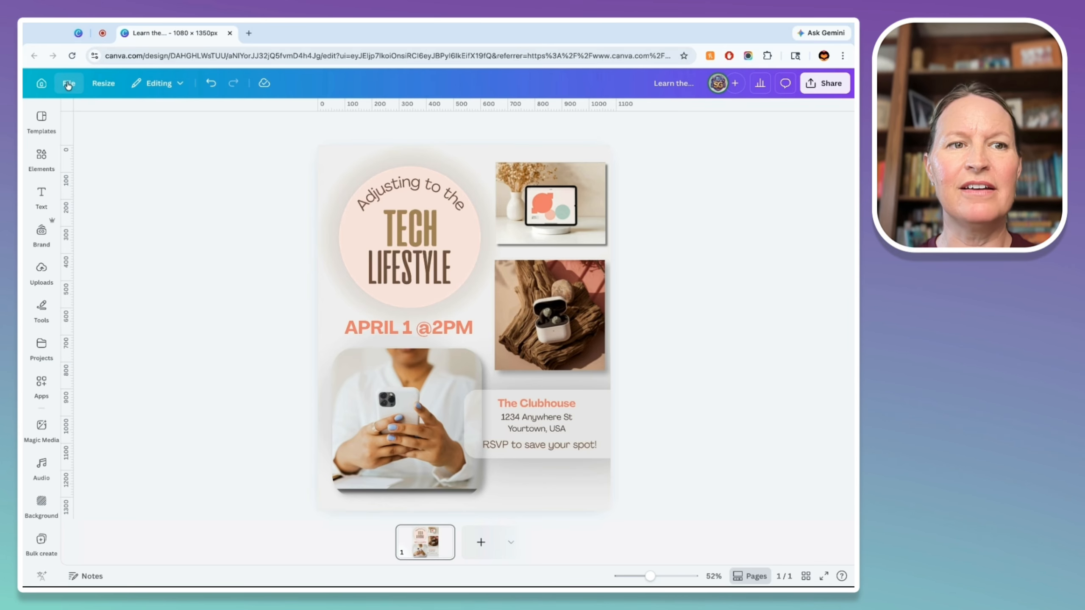
left_click(69, 84)
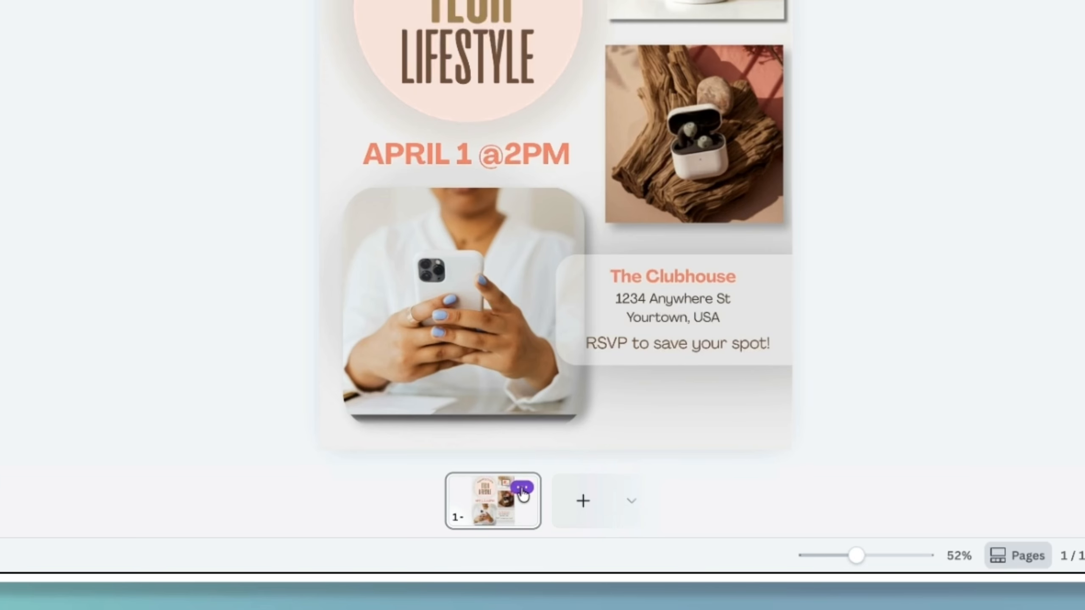
left_click(523, 488)
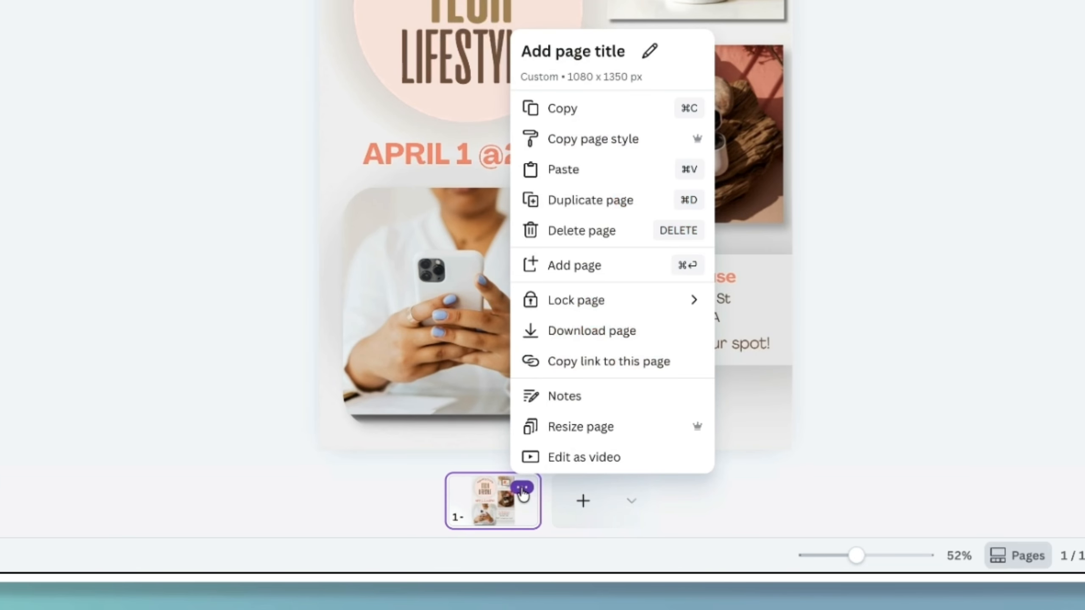
left_click(590, 51)
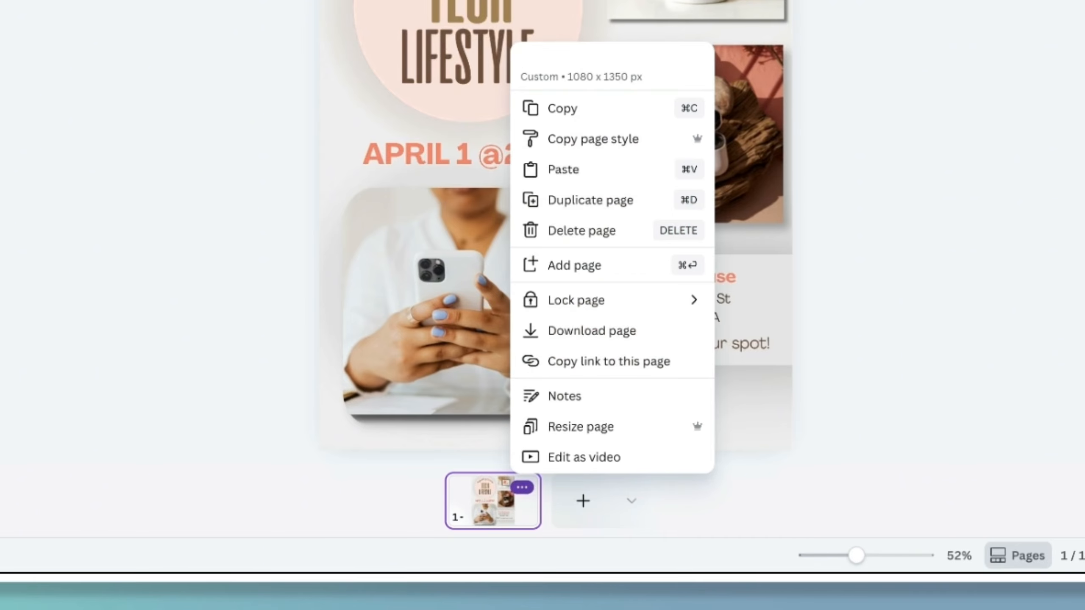
type("Insta")
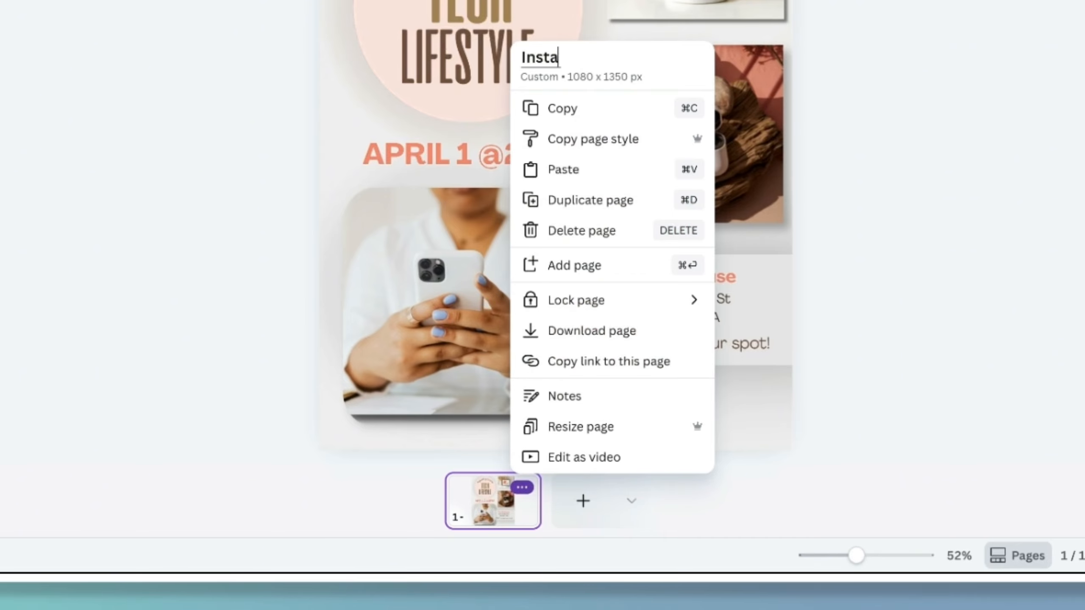
type("gram")
key("Return")
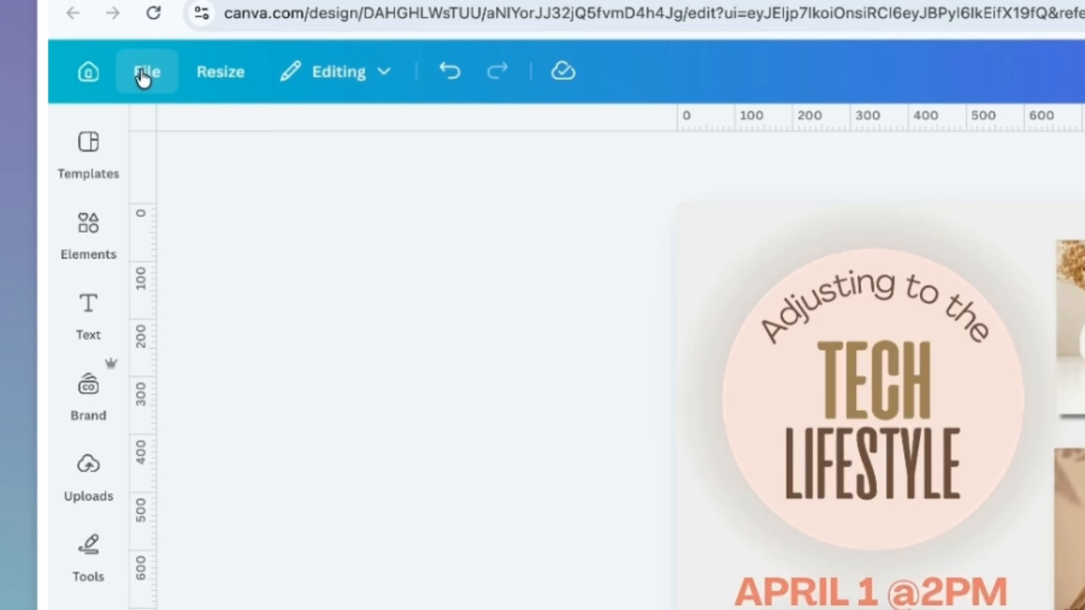
Check the rulers and guides setting and place a horizontal guide about 100 px below the page's upper edge.
left_click(67, 86)
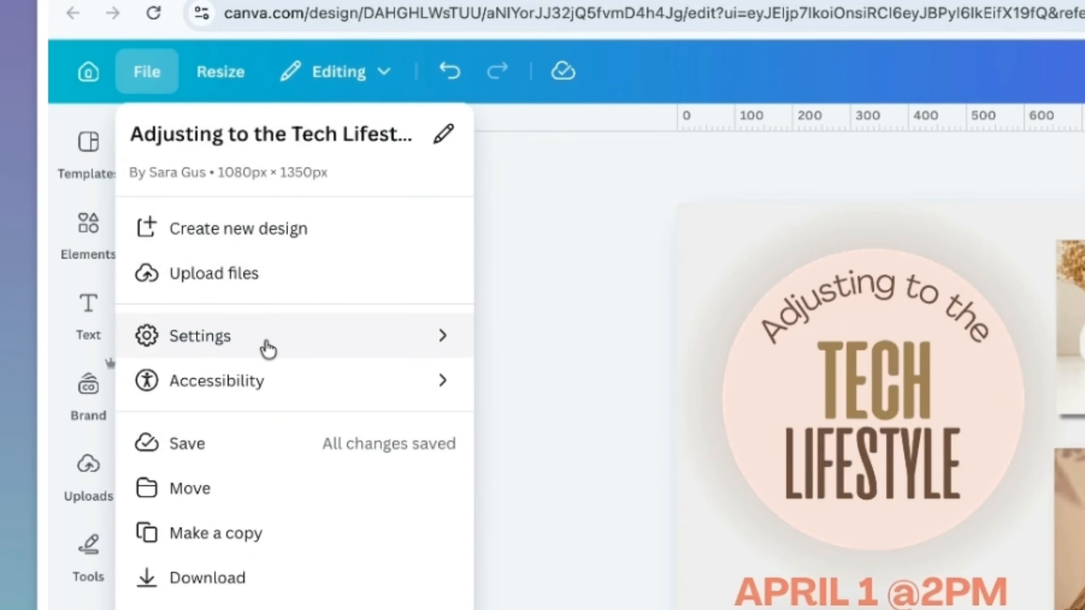
left_click(268, 349)
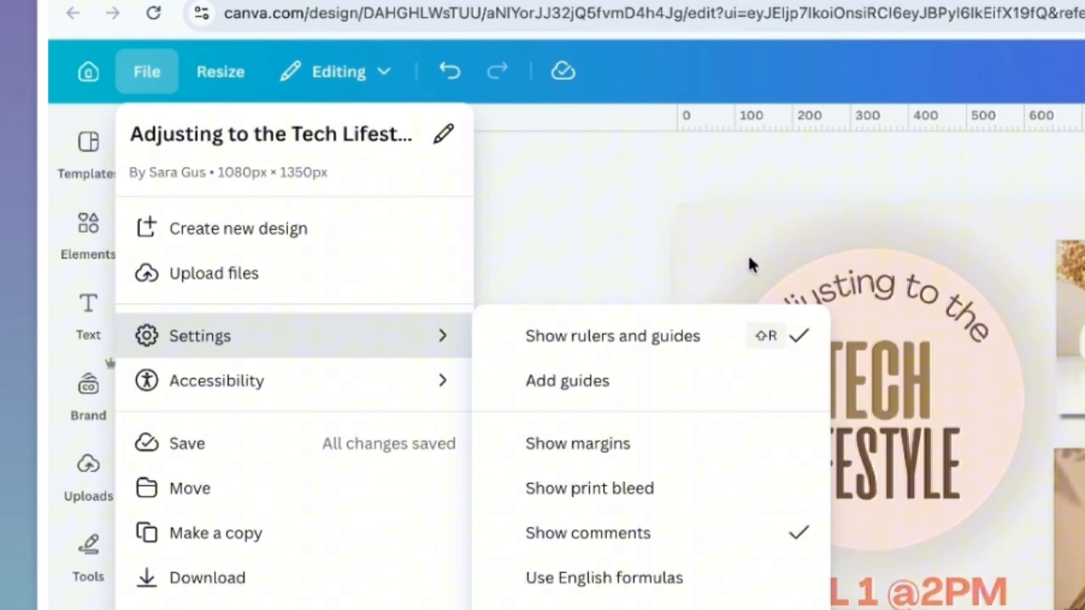
left_click(642, 135)
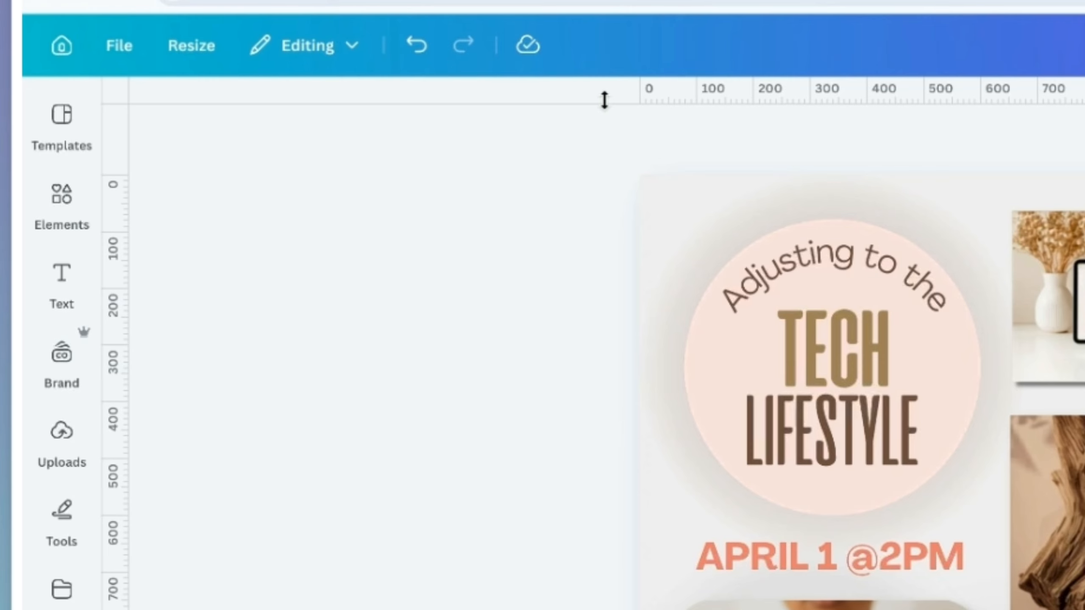
left_click_drag(604, 101, 604, 227)
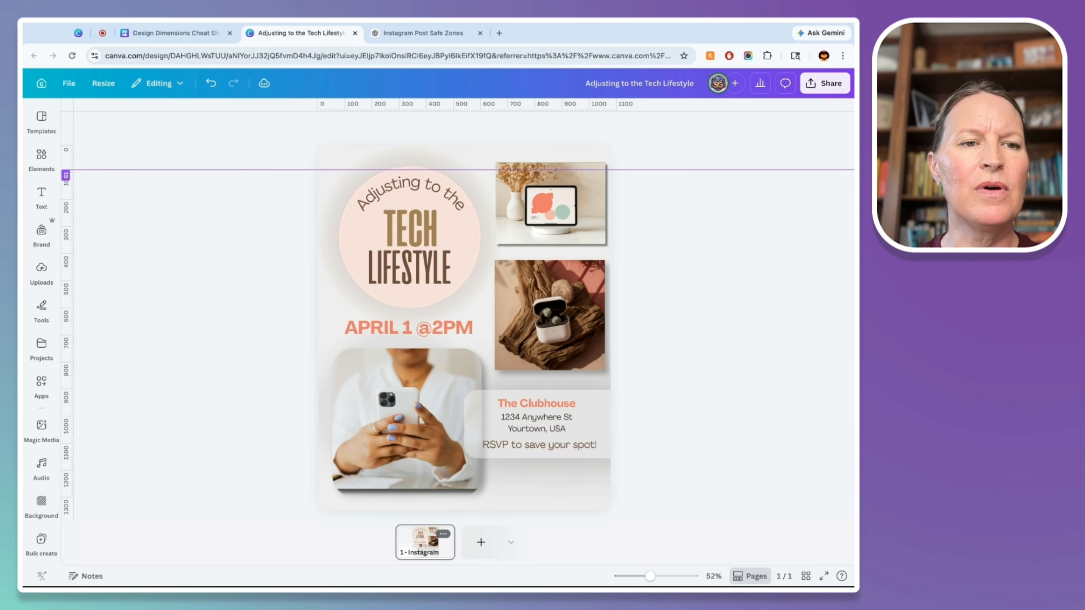
left_click_drag(493, 169, 493, 175)
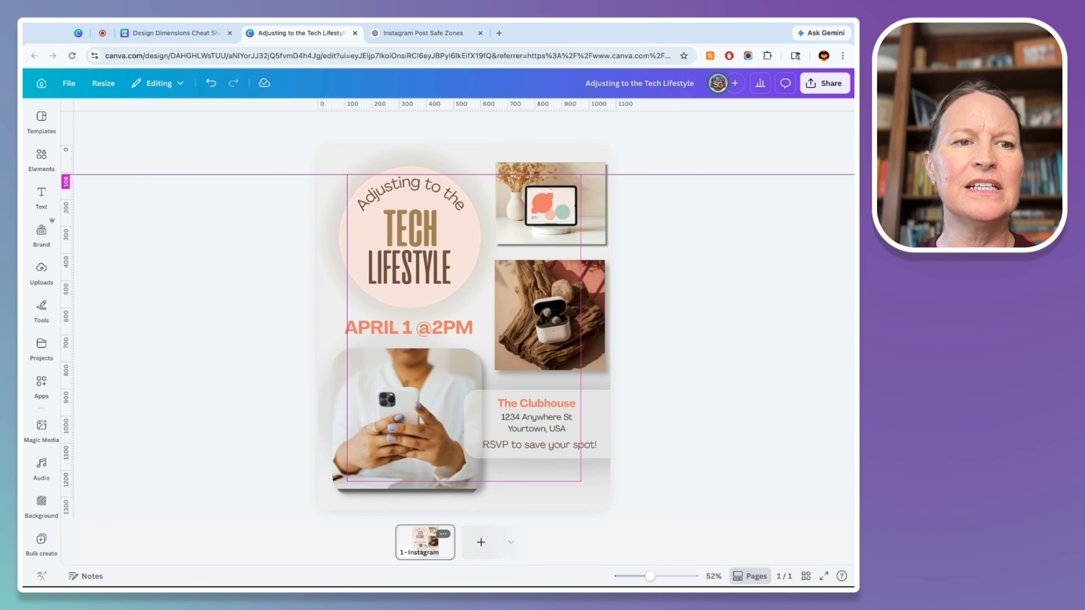
left_click_drag(493, 175, 493, 173)
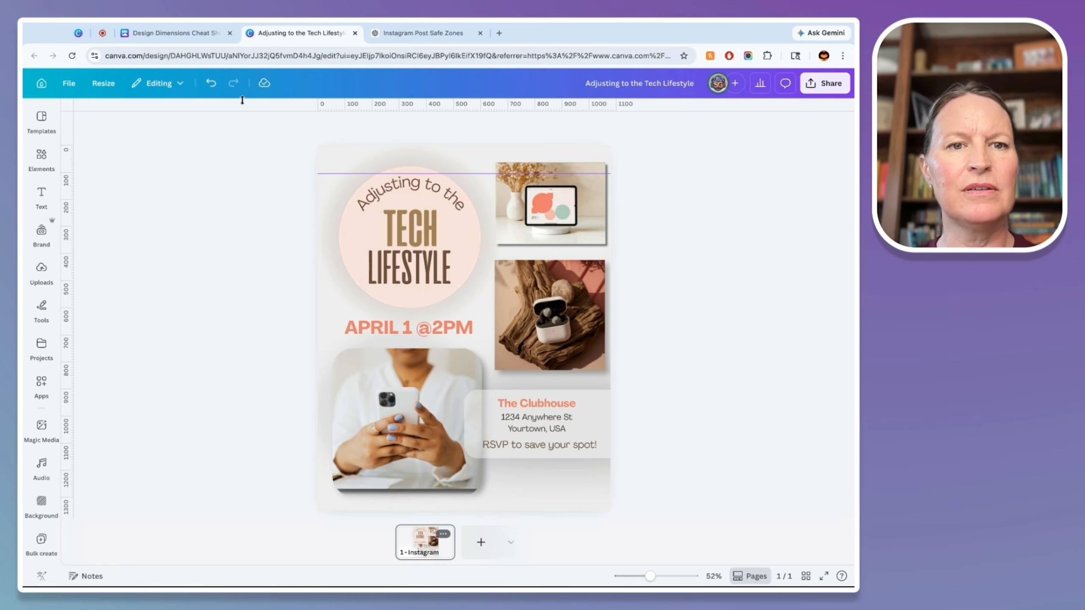
Add a second horizontal guide about 240 px above the page's lower edge and raise the RSVP line above that guide.
left_click_drag(269, 109, 269, 164)
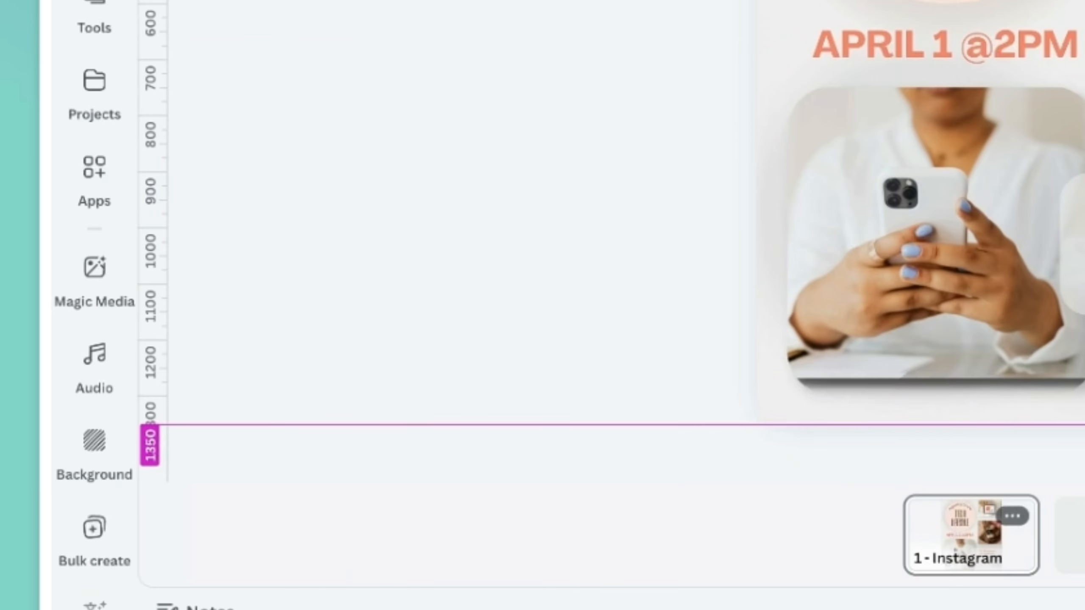
left_click_drag(269, 493, 269, 491)
left_click_drag(614, 417, 614, 316)
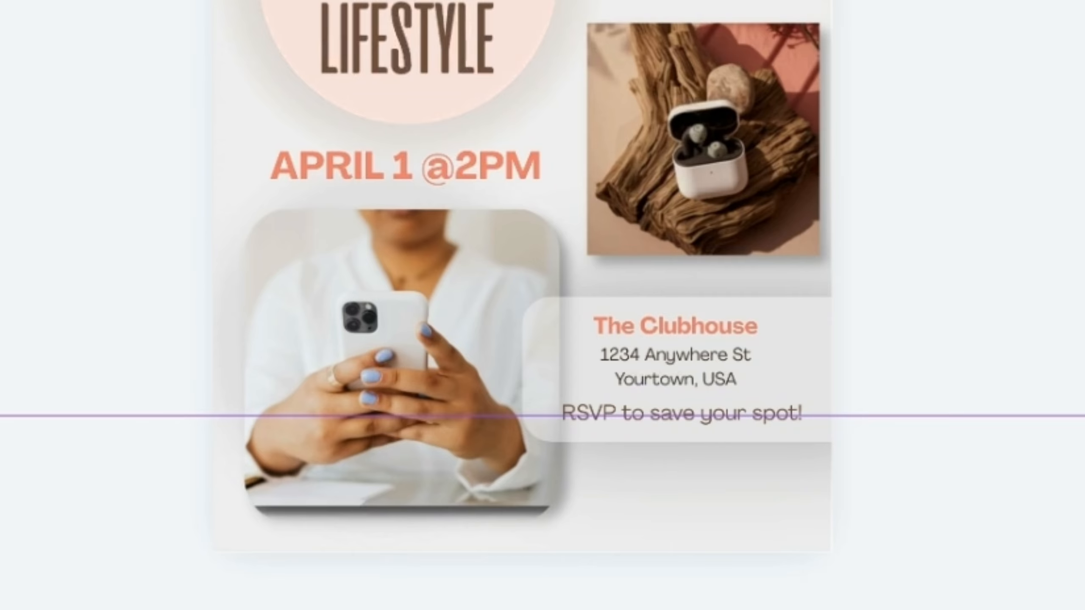
left_click_drag(730, 412, 719, 379)
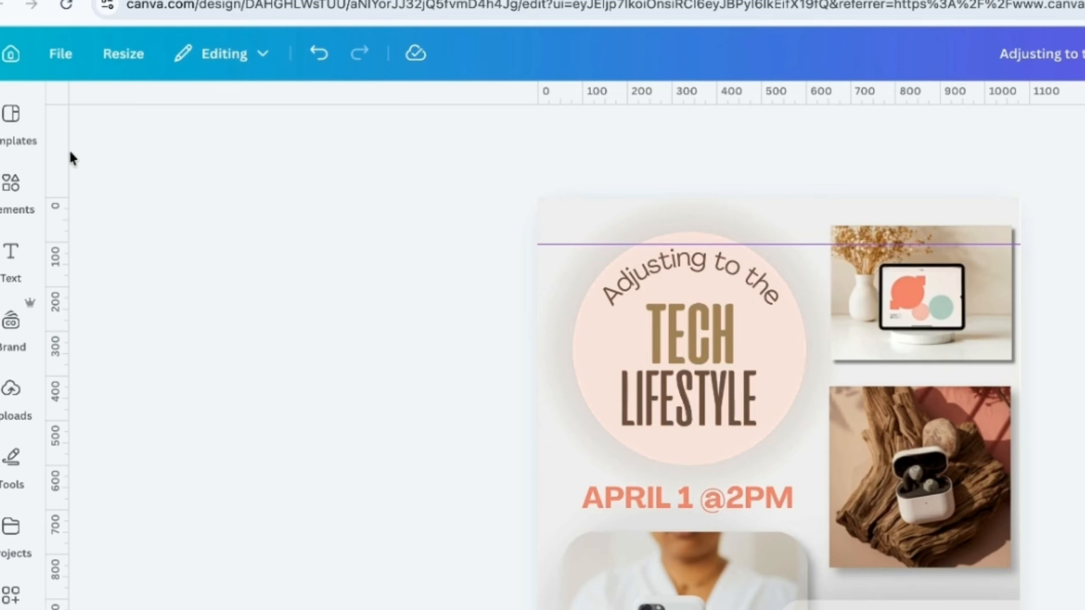
Add vertical guides about 50 px inside both side edges of the Instagram page.
left_click_drag(69, 150, 562, 150)
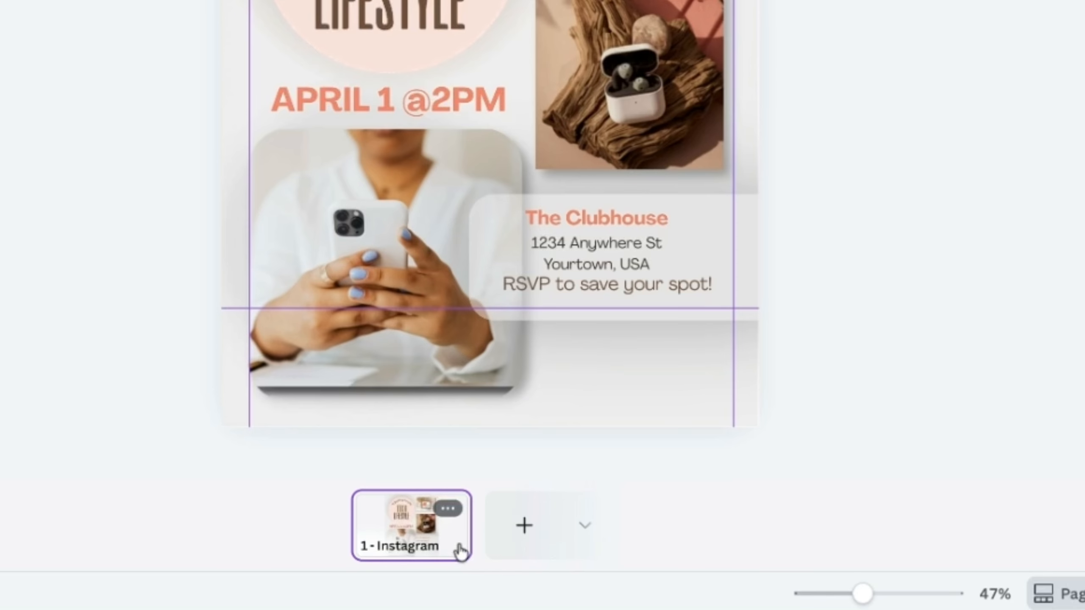
Create a resized copy of the Instagram page in the 1080 × 1920 px TikTok Video format.
left_click(447, 509)
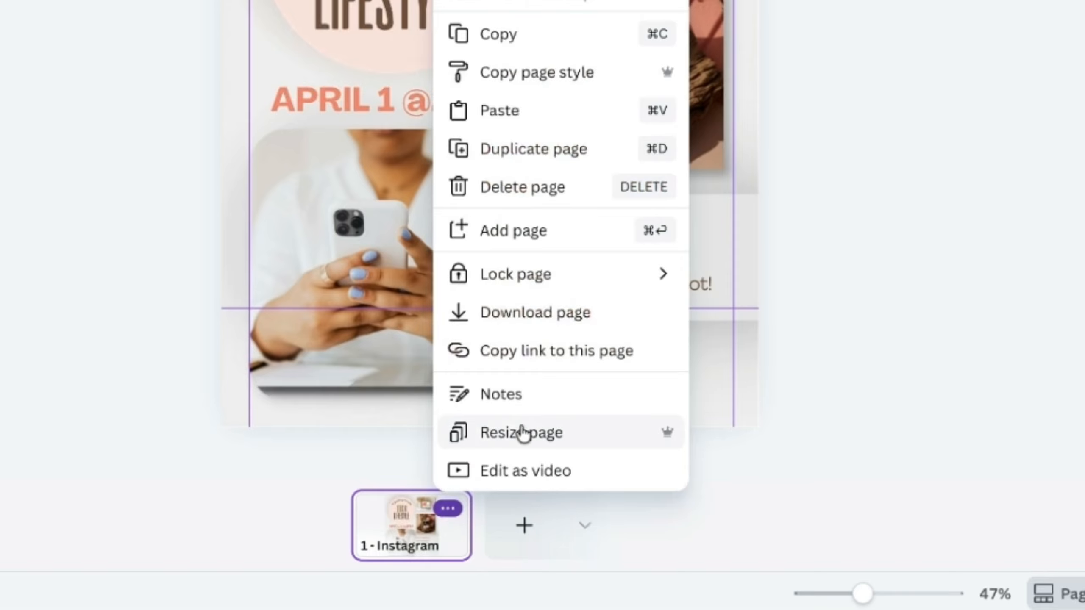
left_click(511, 437)
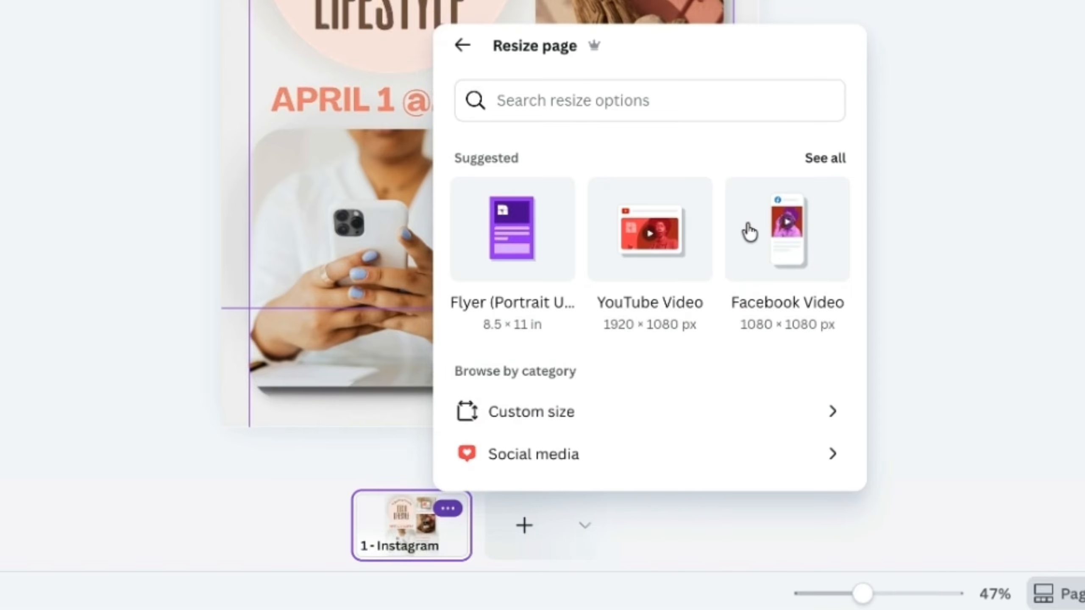
scroll(718, 342, "down", 2)
left_click(710, 370)
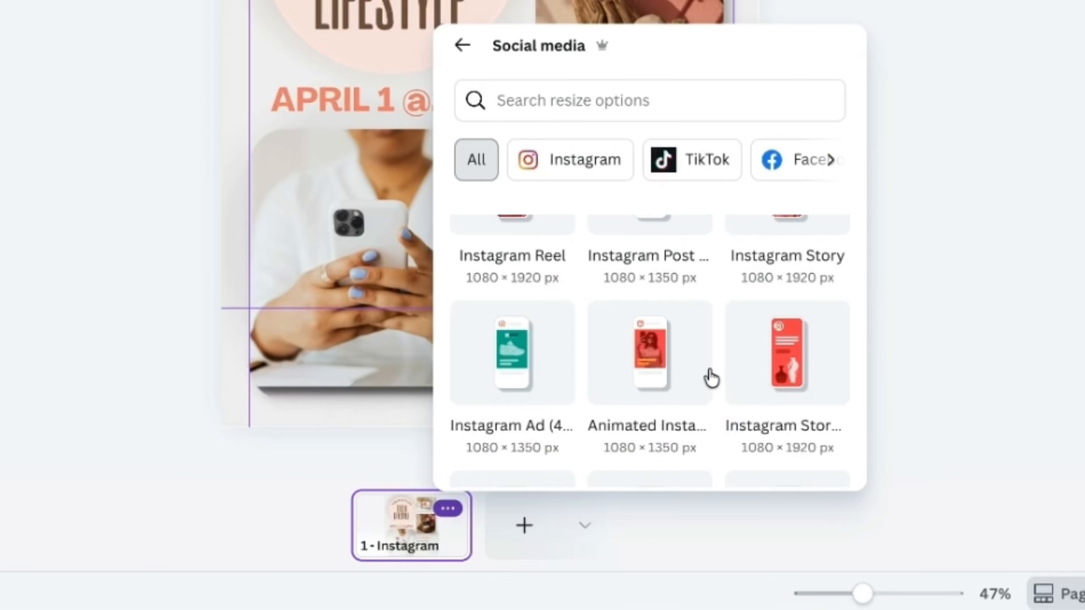
left_click(709, 166)
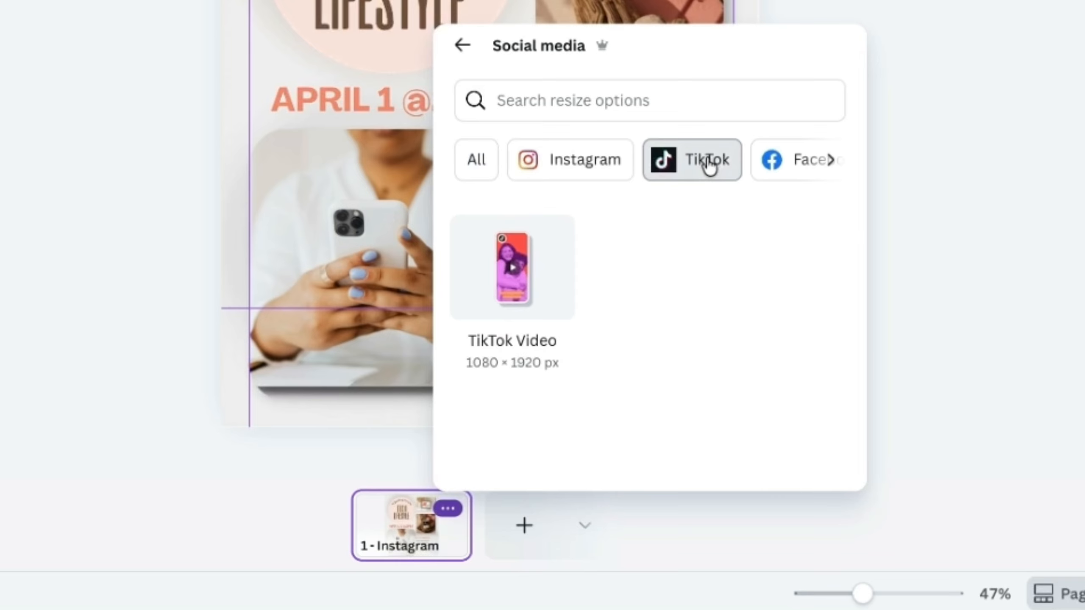
left_click(529, 286)
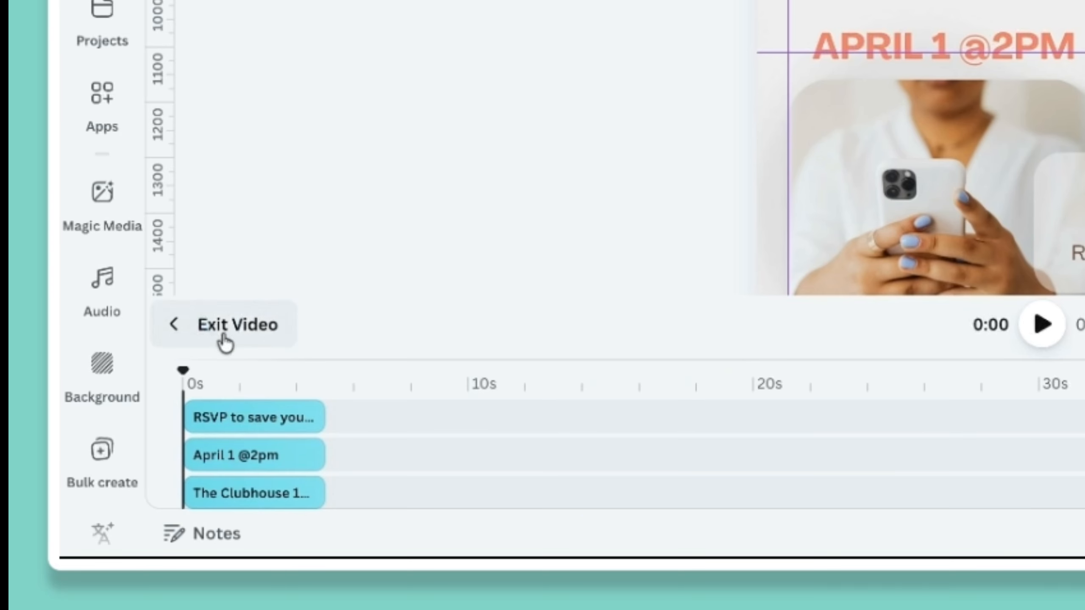
Exit the TikTok page's video timeline, reopen the page for video editing and move the playhead to 0:02.
left_click(241, 330)
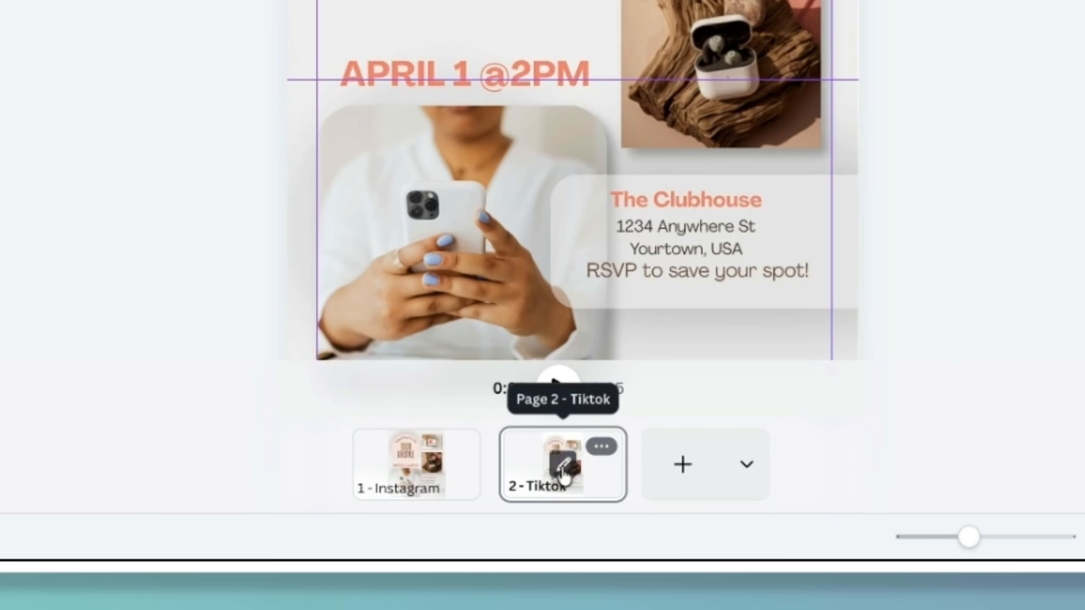
left_click(564, 474)
left_click(95, 512)
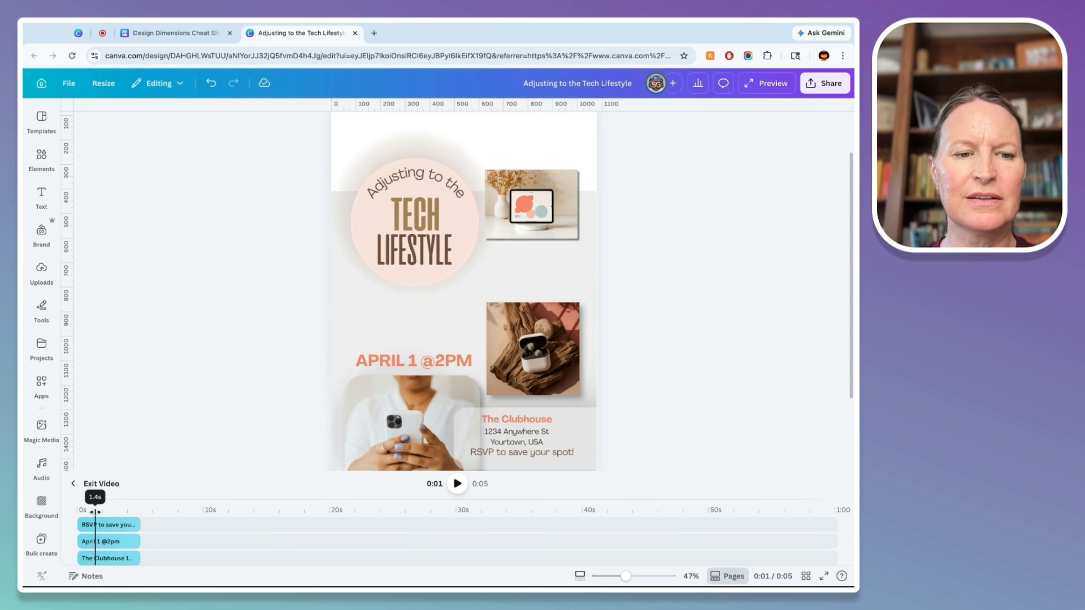
left_click_drag(95, 512, 106, 512)
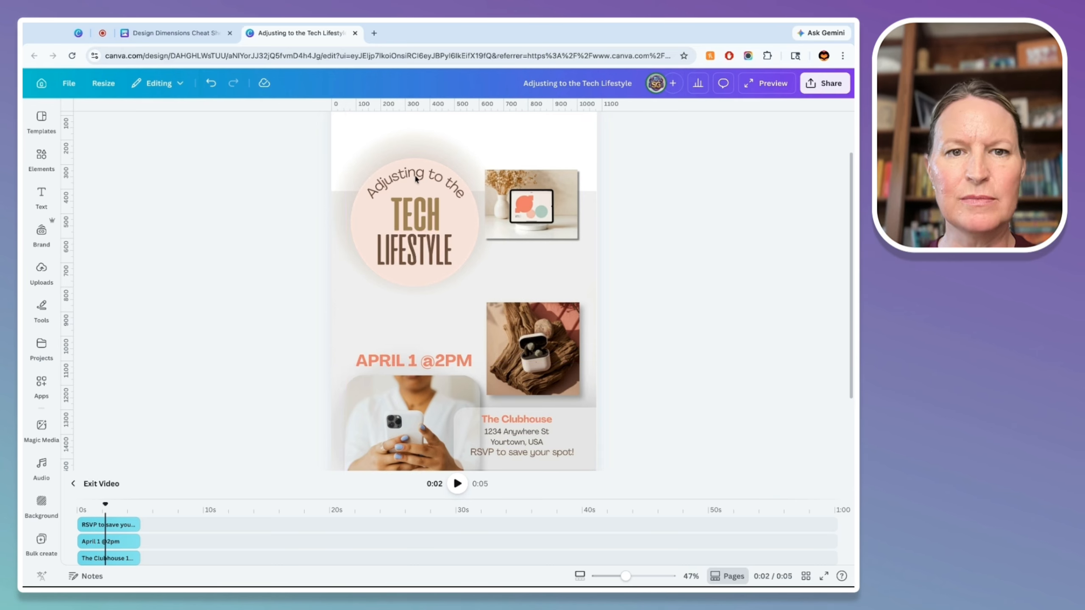
Group the "Adjusting to the", "TECH" and "LIFESTYLE" texts with the pink circle and its shadow on the TikTok page.
scroll(629, 252, "down", 5)
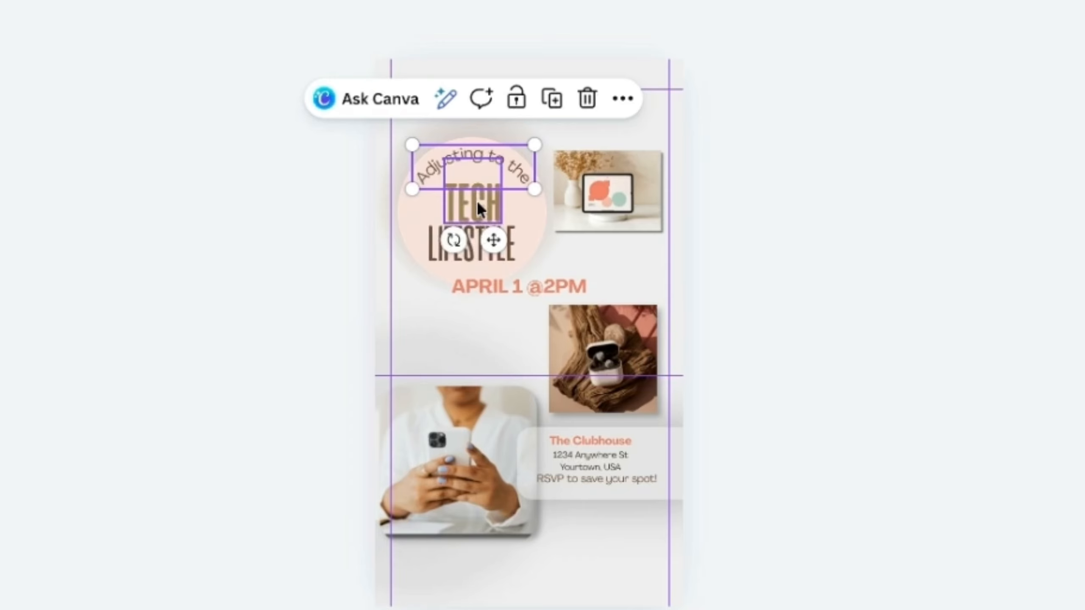
left_click(477, 200, "shift")
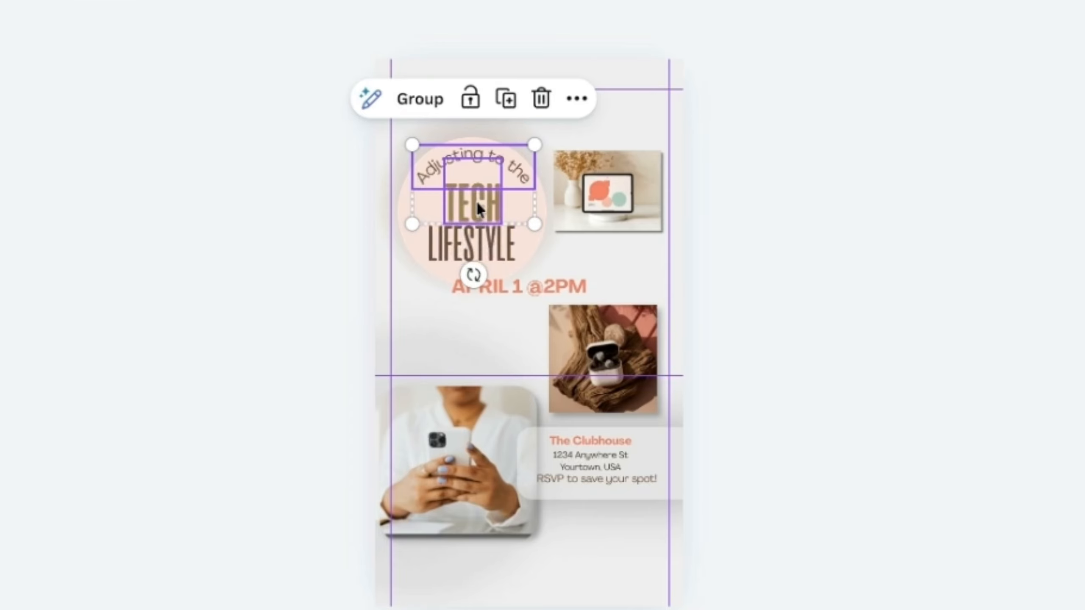
left_click(477, 245, "shift")
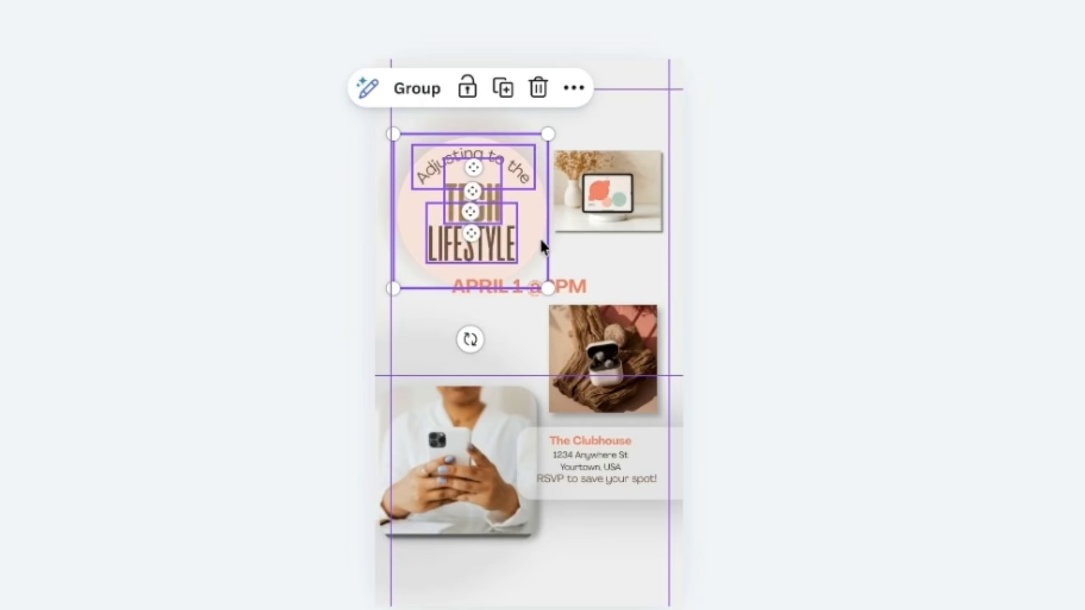
left_click(550, 243, "shift")
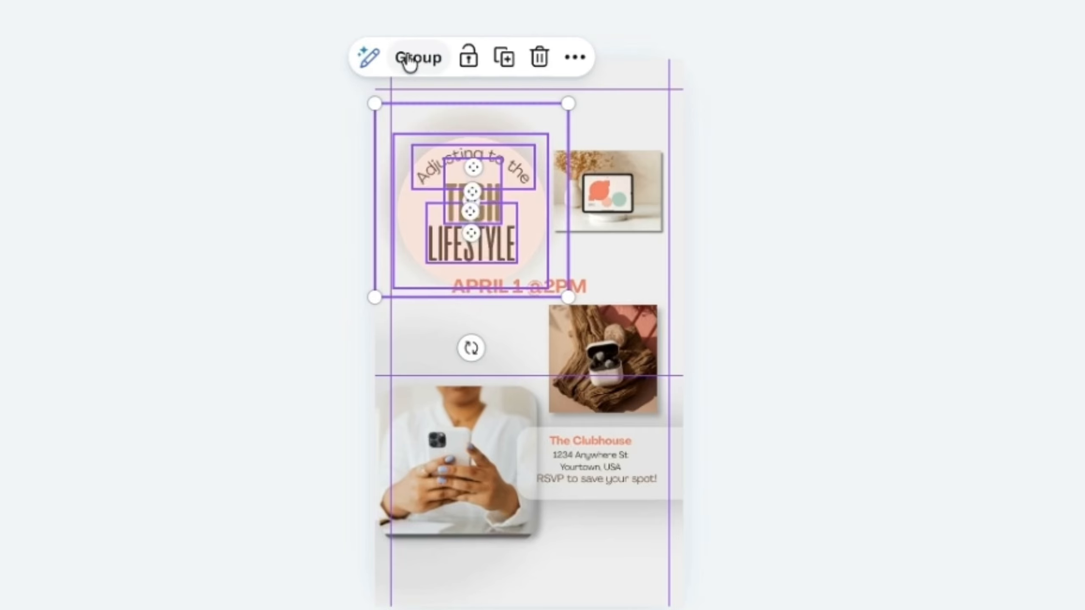
left_click(415, 57)
Centre the title group near the top of the TikTok page and arrange the tablet and earbuds photos side by side beneath the date.
left_click_drag(431, 252, 458, 235)
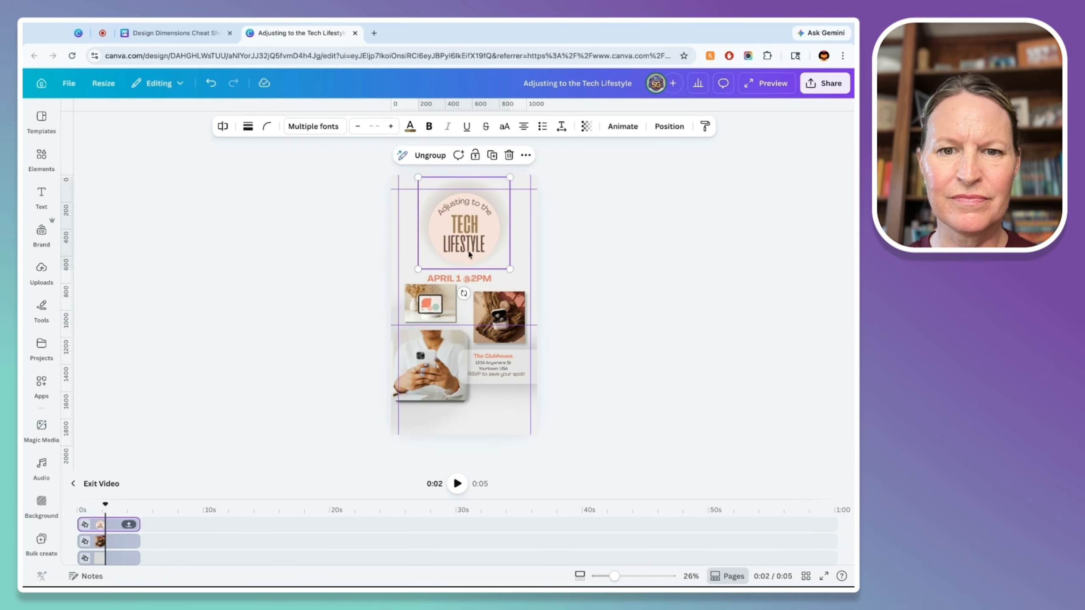
left_click_drag(499, 317, 496, 309)
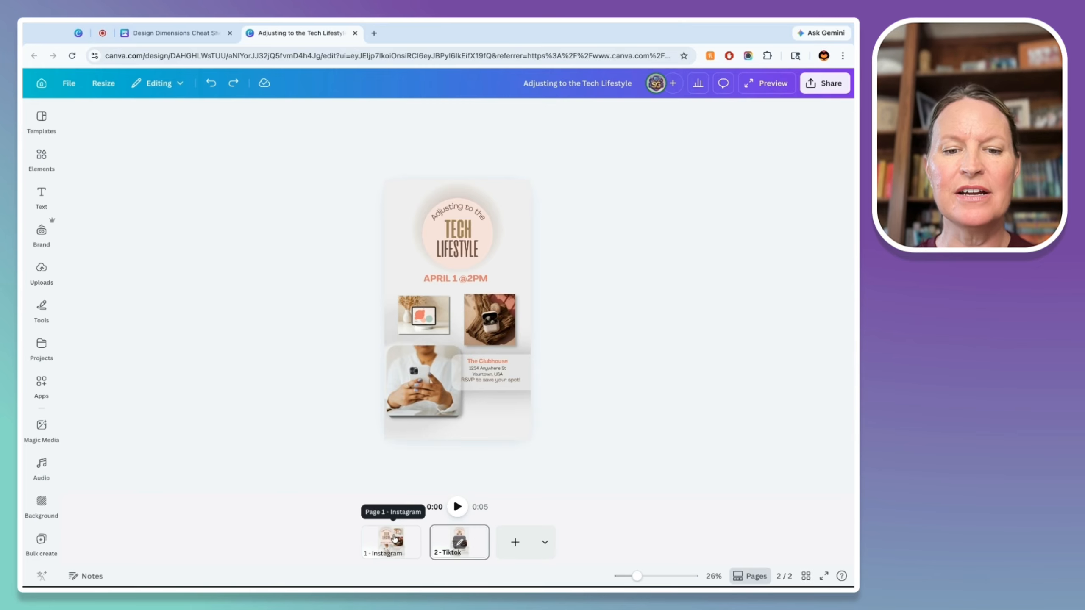
Create a resized 8.5 × 11 in portrait flyer copy of the Instagram page and rename the copy "Flyer".
left_click(394, 540)
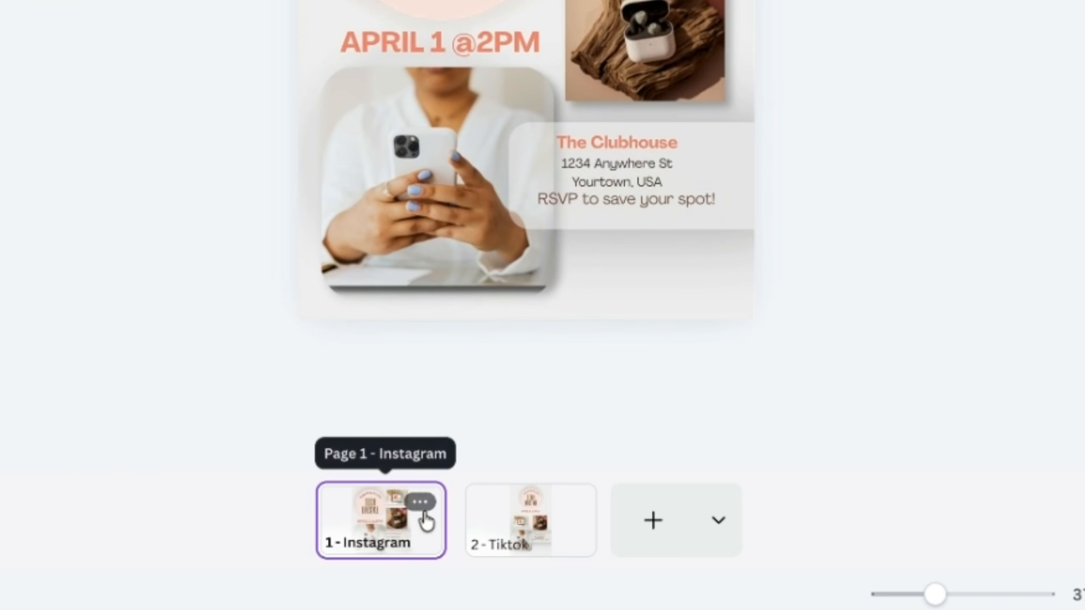
left_click(421, 504)
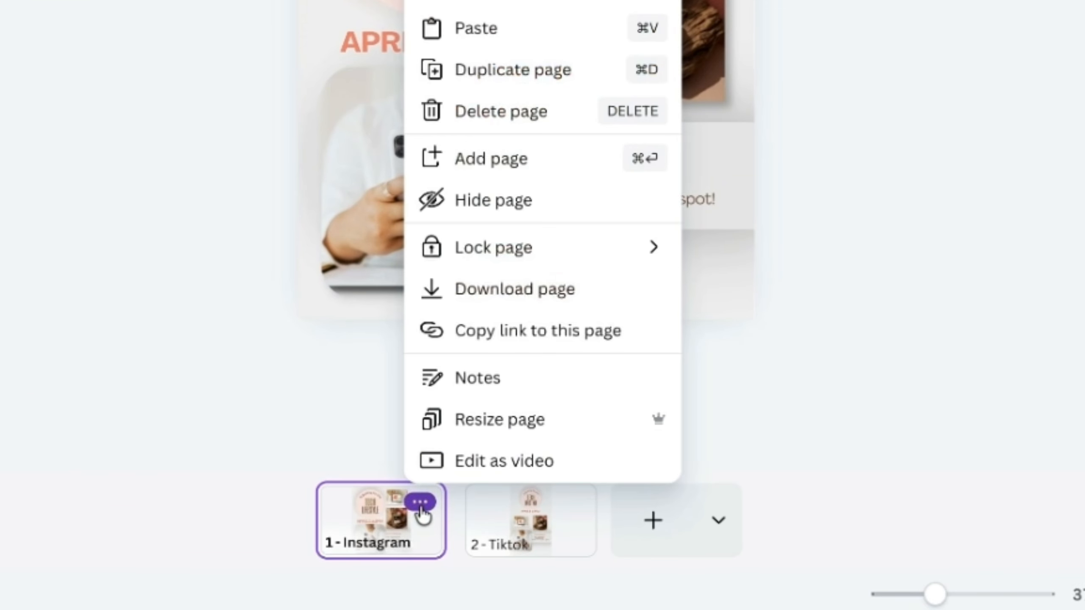
left_click(584, 420)
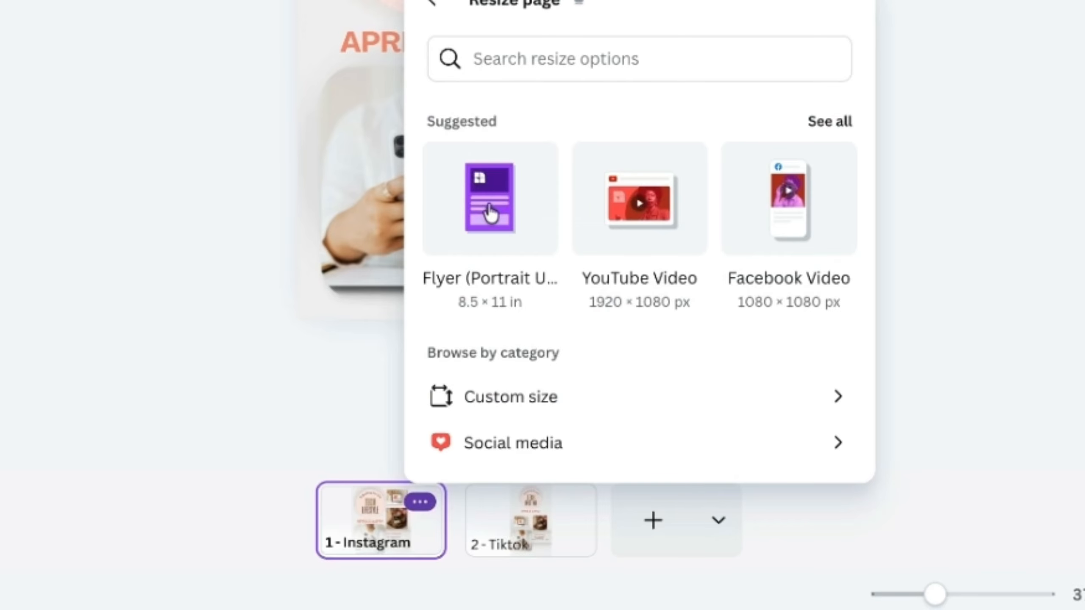
left_click(492, 213)
left_click(444, 535)
left_click(466, 264)
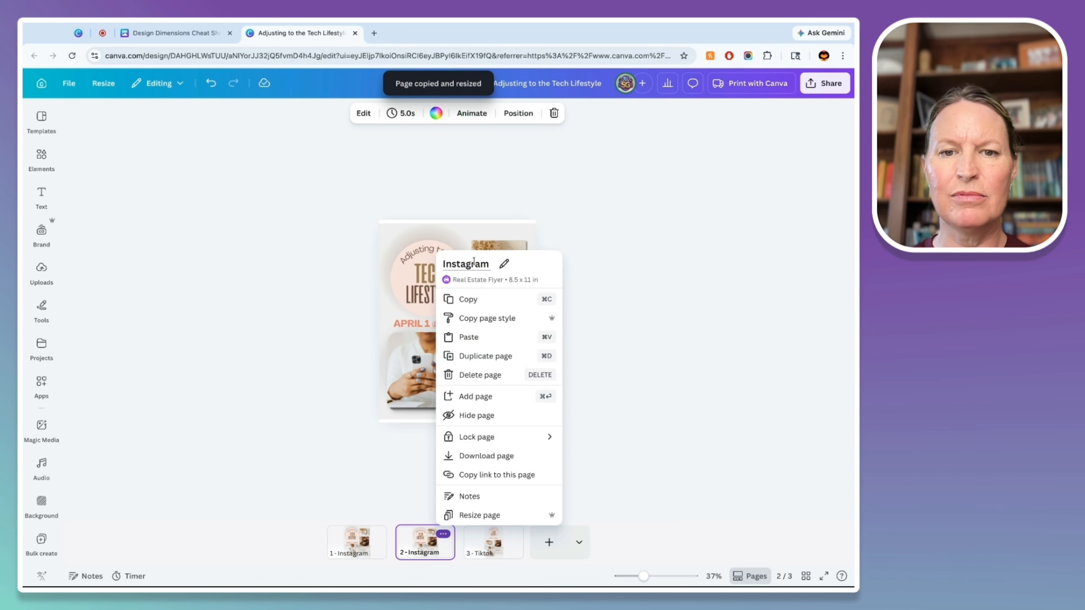
type("Flyer")
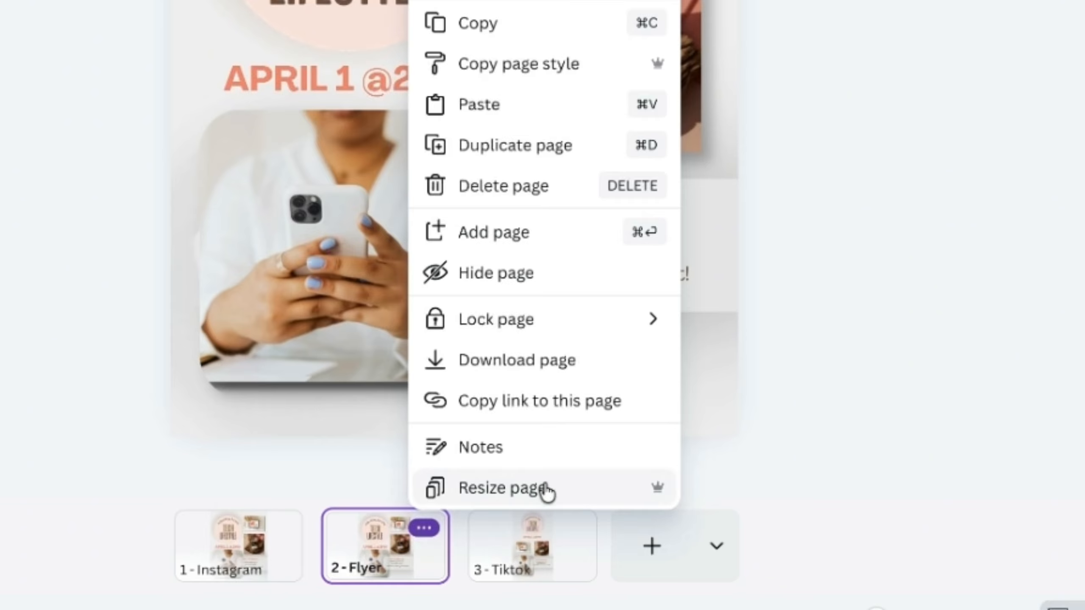
Create a 1640 × 924 px Facebook Cover copy of the Flyer page and give the copy a Facebook name.
left_click(546, 492)
type("Facebook")
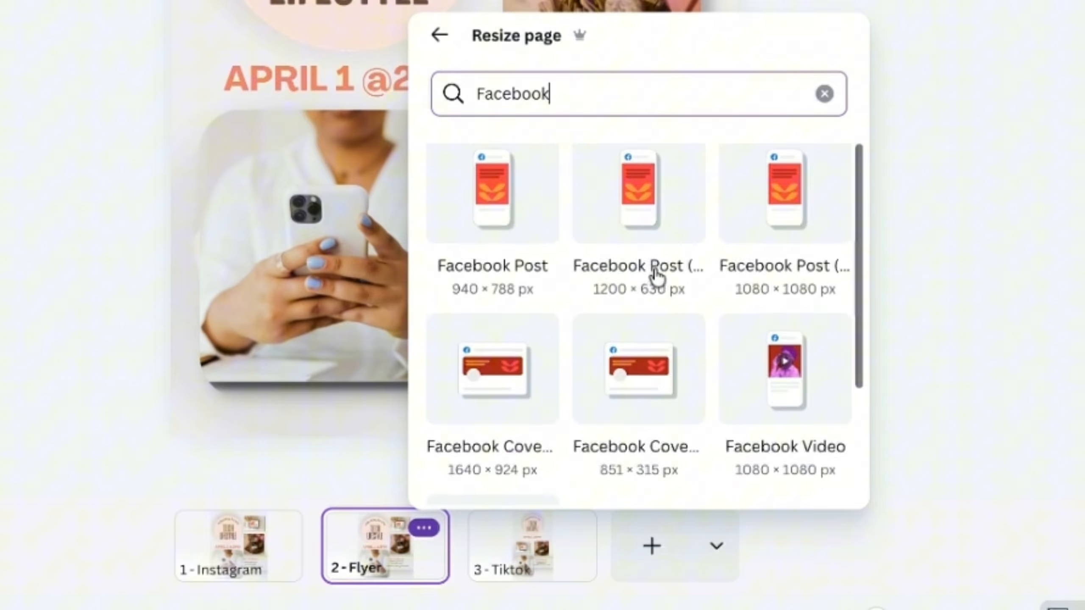
scroll(653, 274, "down", 5)
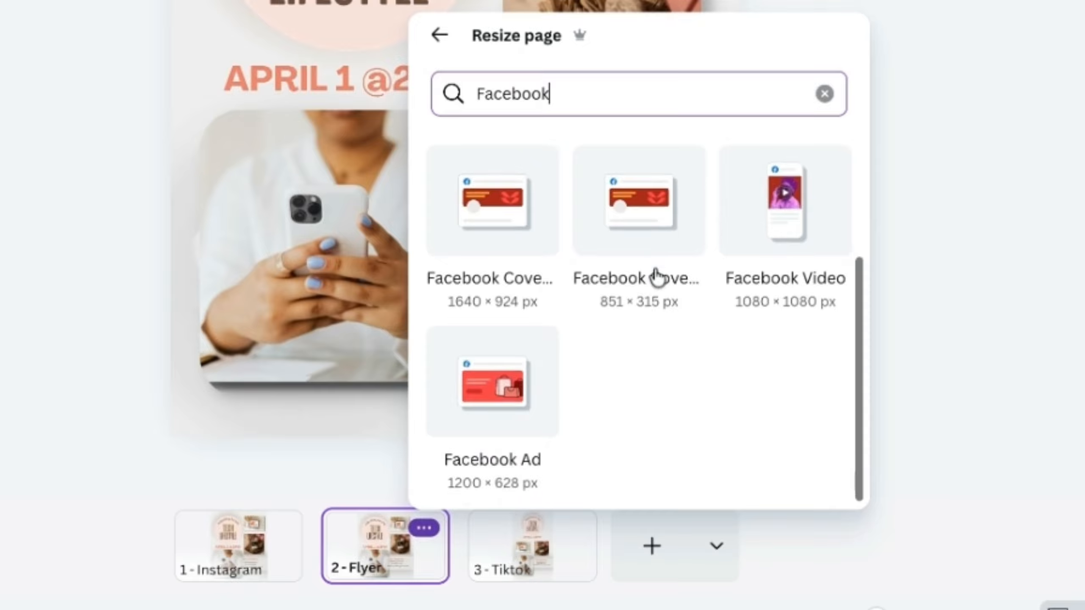
scroll(656, 277, "up", 1)
left_click(487, 280)
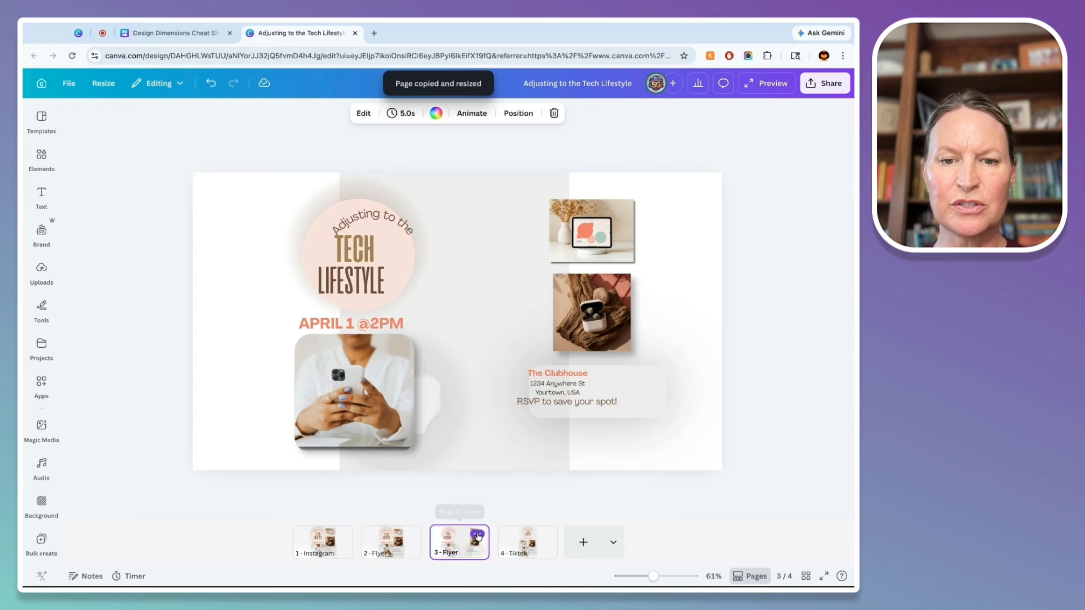
left_click(477, 537)
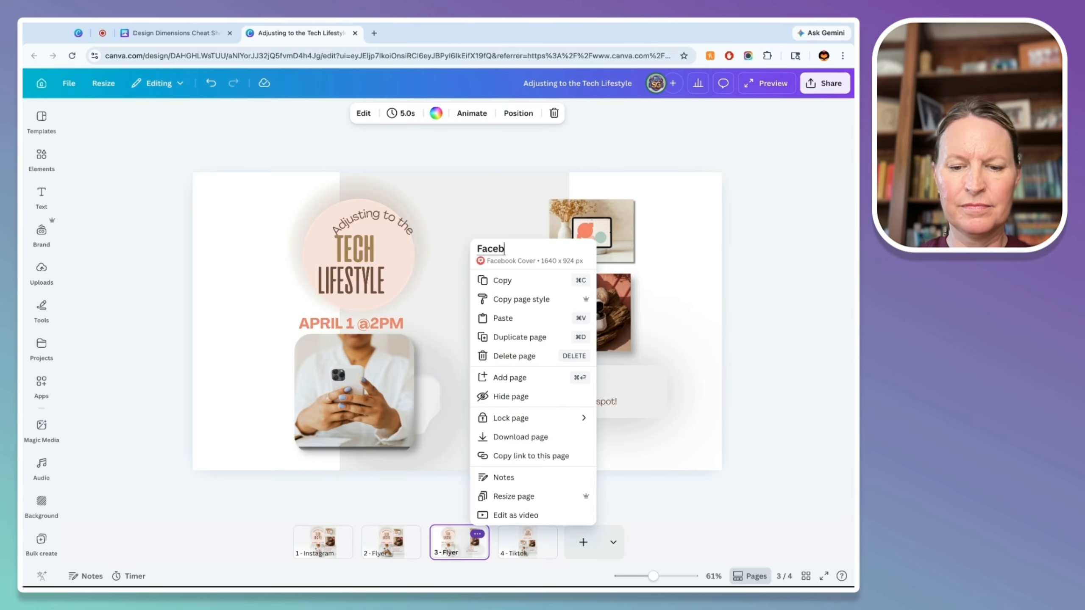
Stretch the grey background image on the Facebook page in both directions to cover the full page width.
left_click(359, 342)
left_click_drag(340, 321, 154, 320)
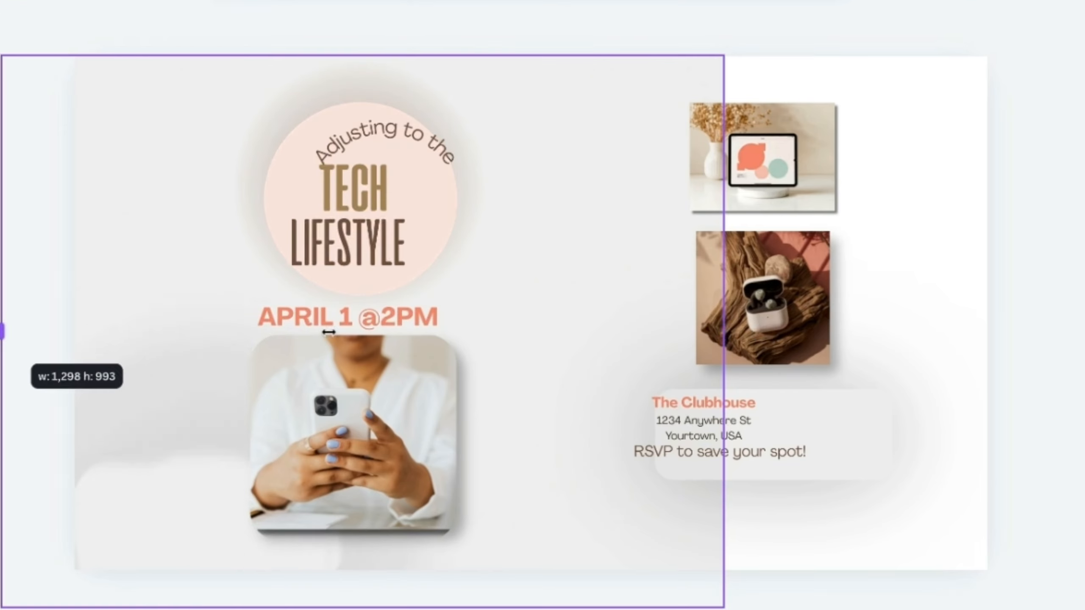
left_click_drag(569, 321, 717, 355)
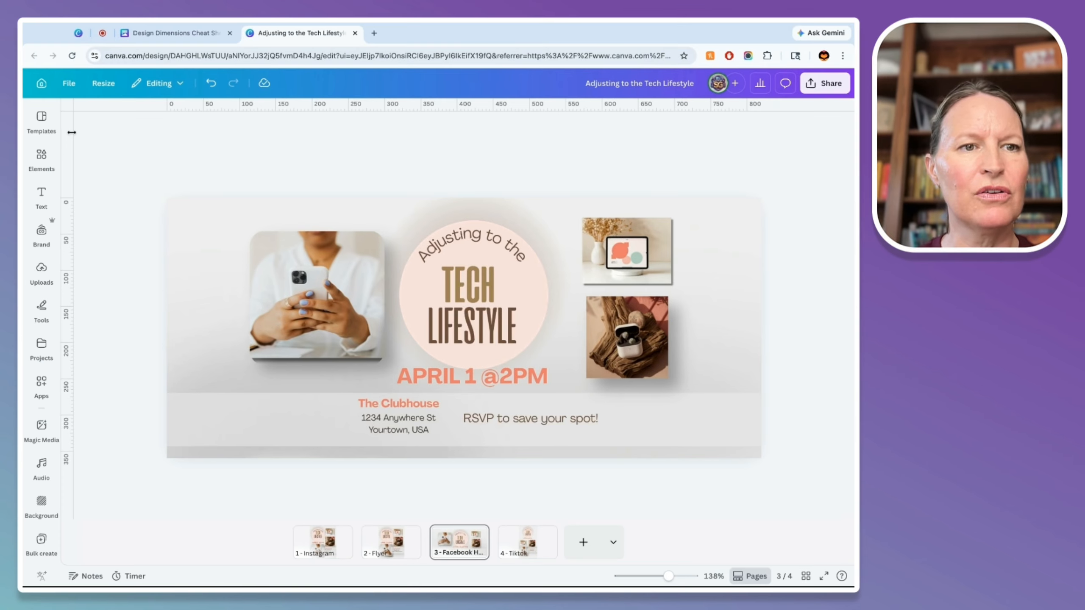
Add vertical guides at about 90 px and 729 px and horizontal guides near the upper and lower edges of the Facebook Header page.
left_click_drag(72, 133, 231, 150)
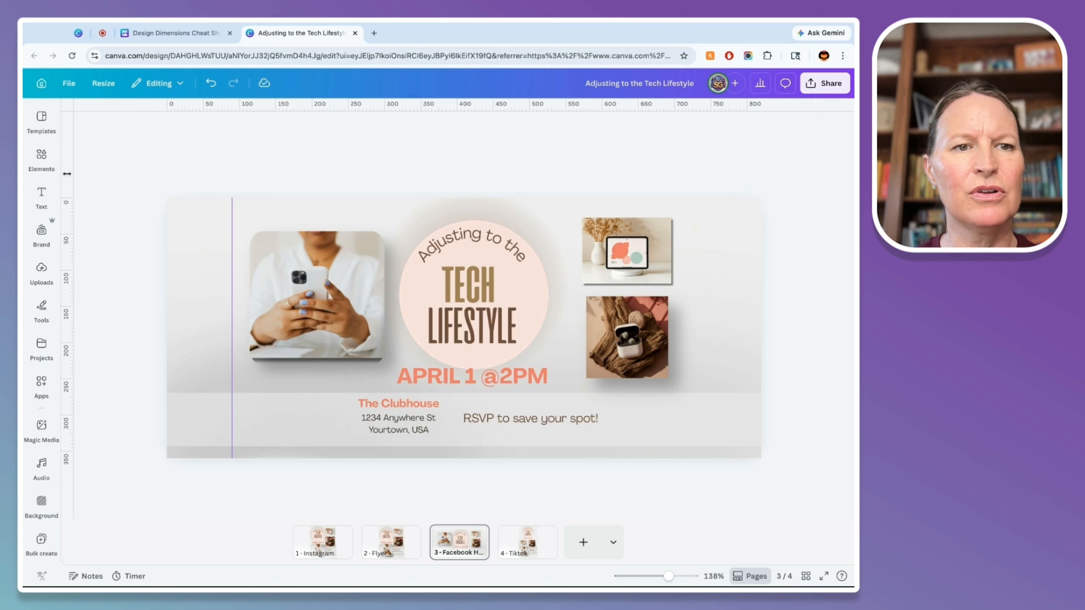
left_click_drag(72, 166, 695, 166)
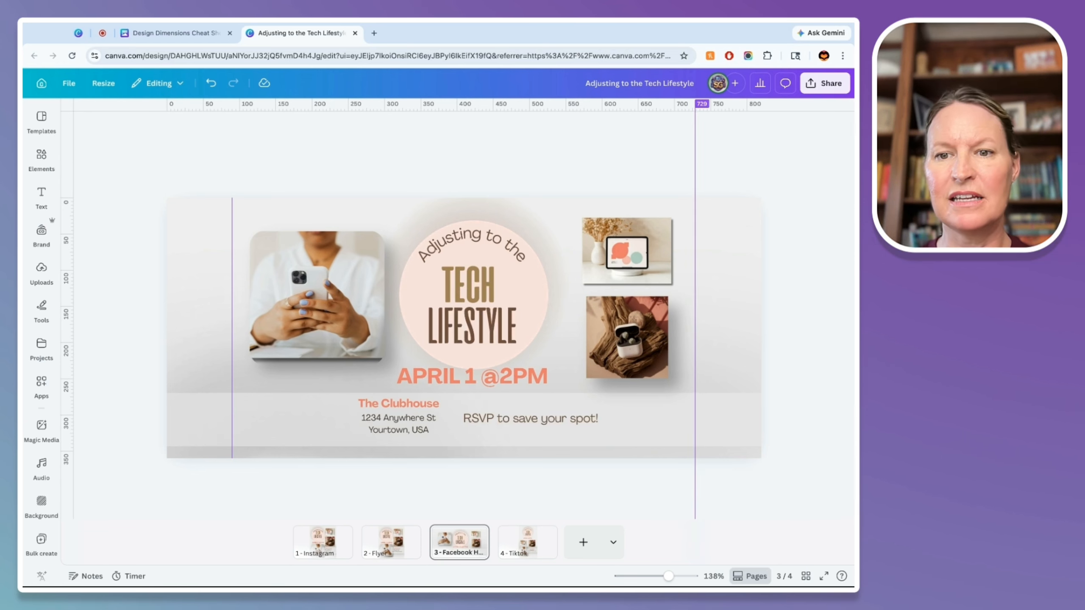
left_click_drag(695, 166, 695, 166)
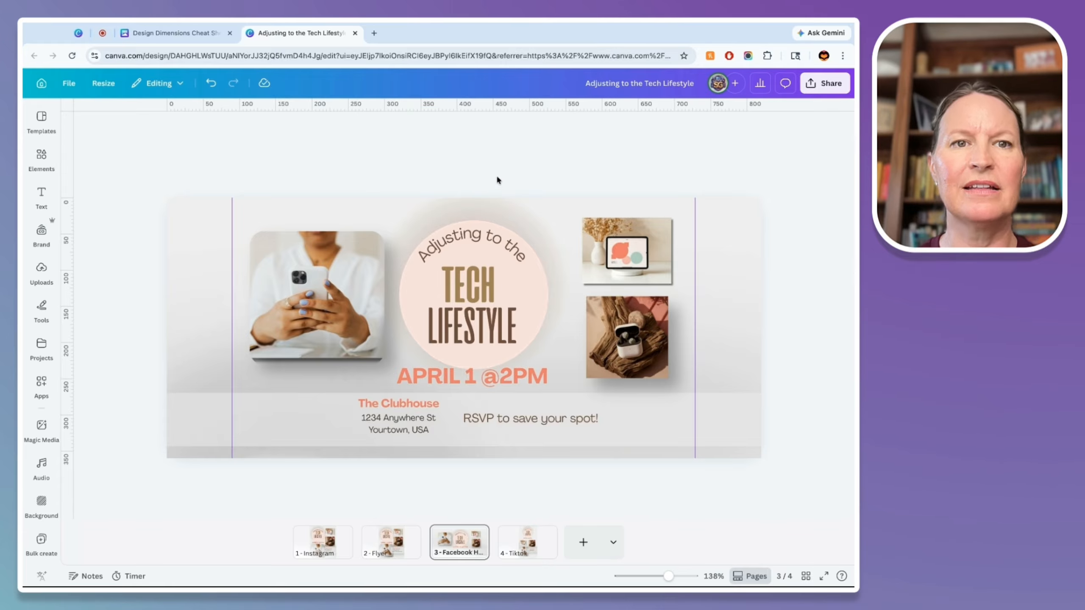
left_click_drag(145, 106, 145, 214)
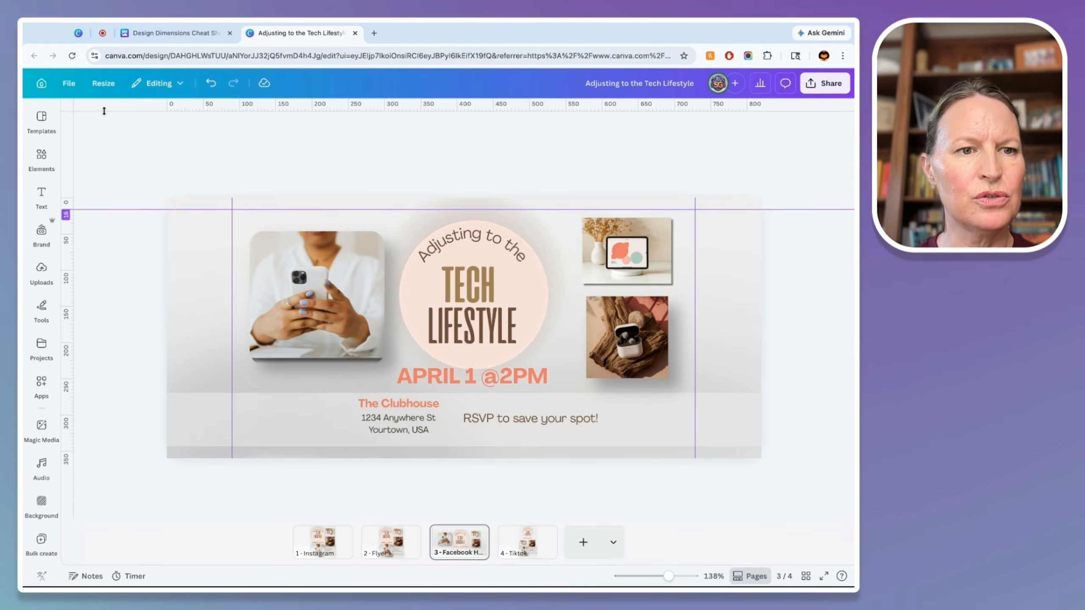
left_click_drag(145, 107, 145, 387)
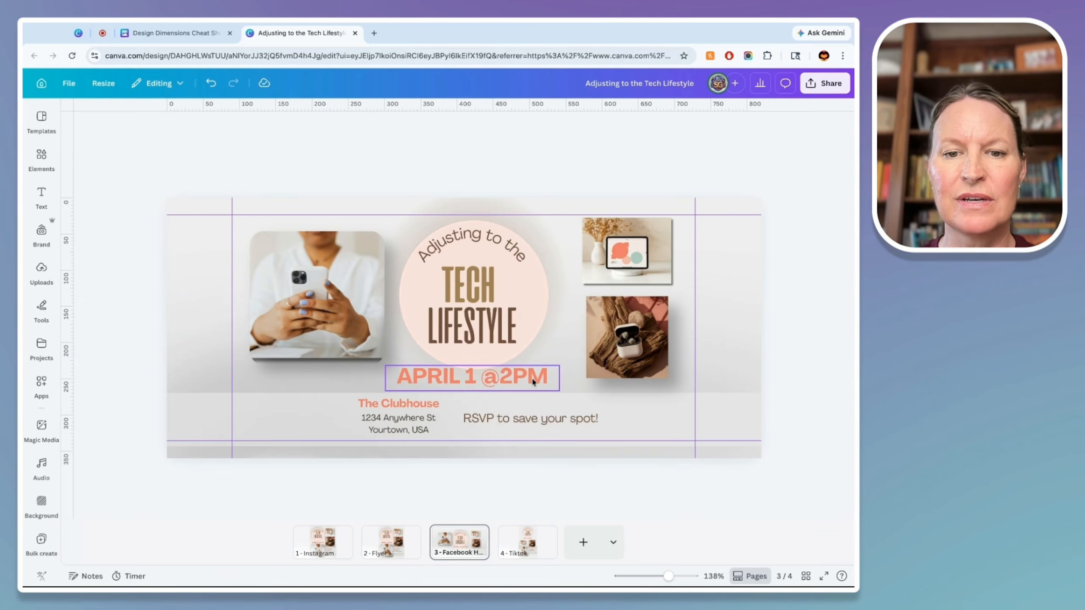
left_click(532, 382)
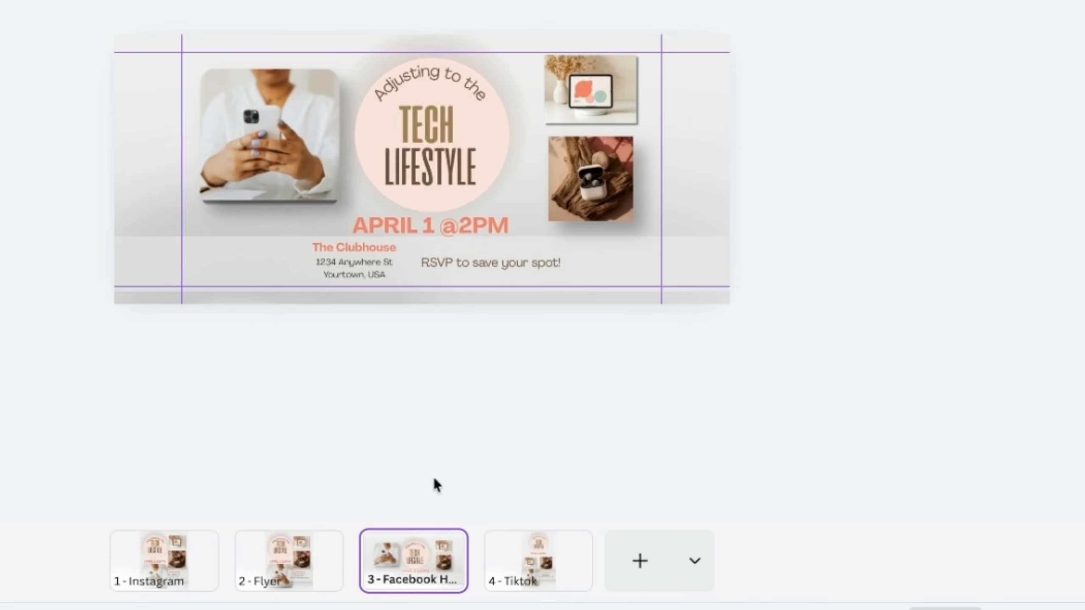
Search the resize options for a presentation and create a presentation-size copy of the Facebook Header page.
left_click(446, 545)
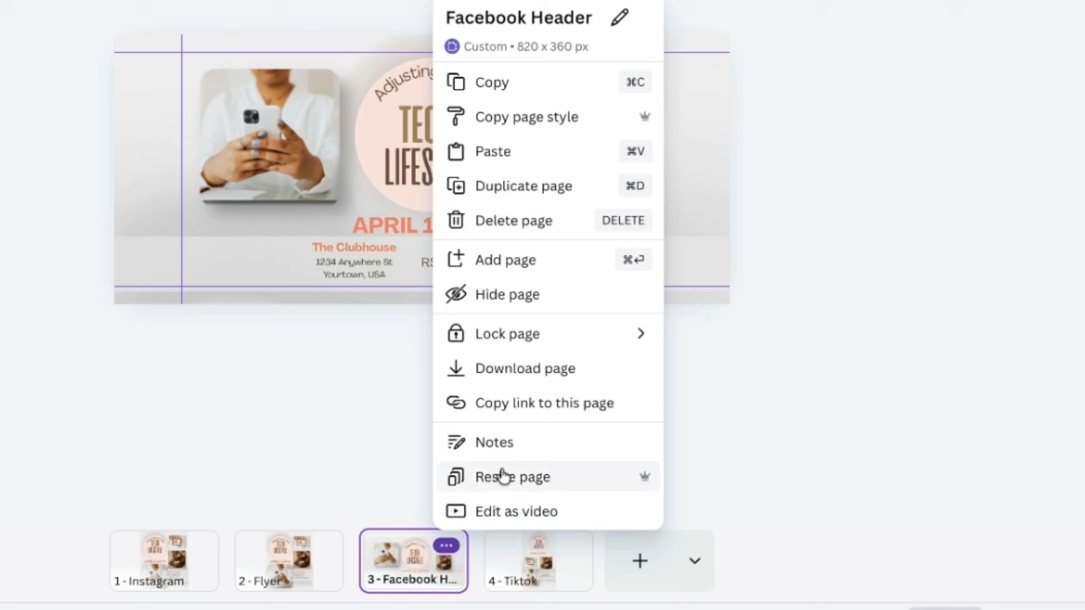
left_click(576, 478)
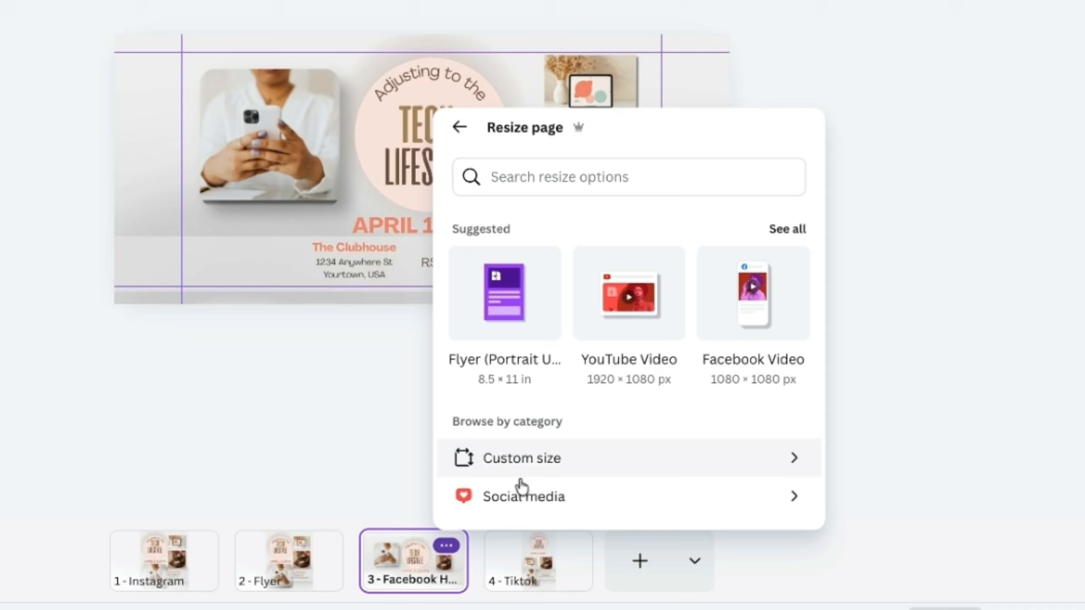
left_click(611, 185)
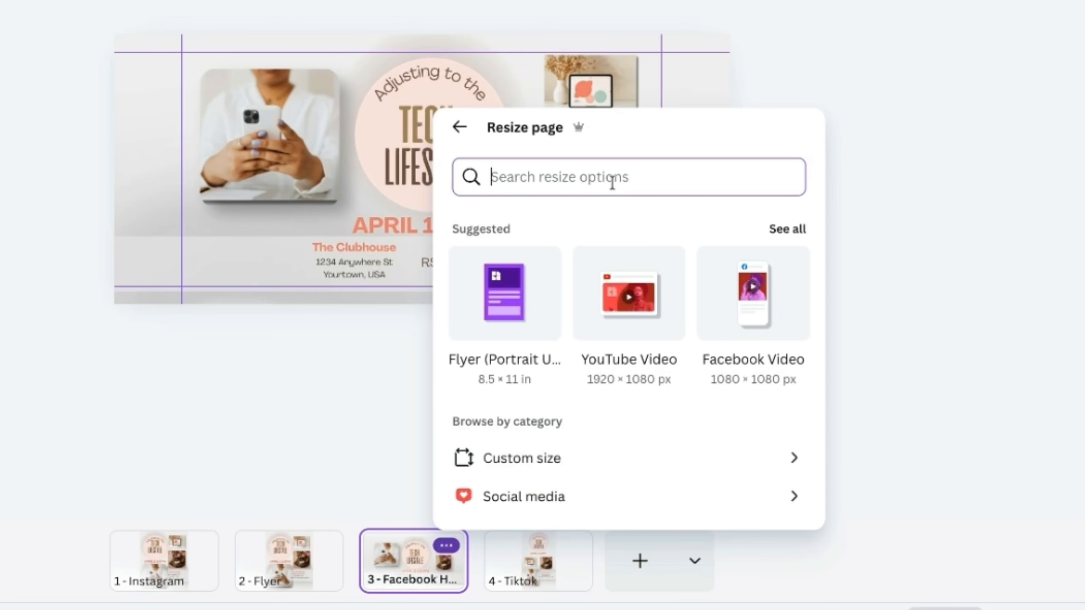
type("presenttion")
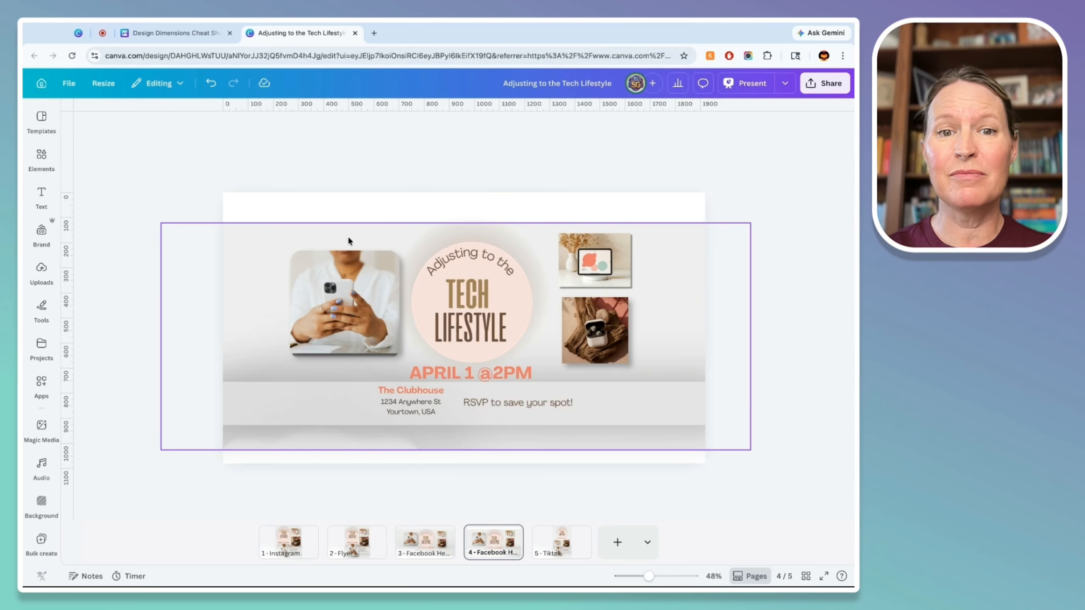
Stretch the grey background image to cover the presentation page's full height and delete the translucent band behind the event details.
left_click(348, 236)
left_click_drag(456, 211, 458, 175)
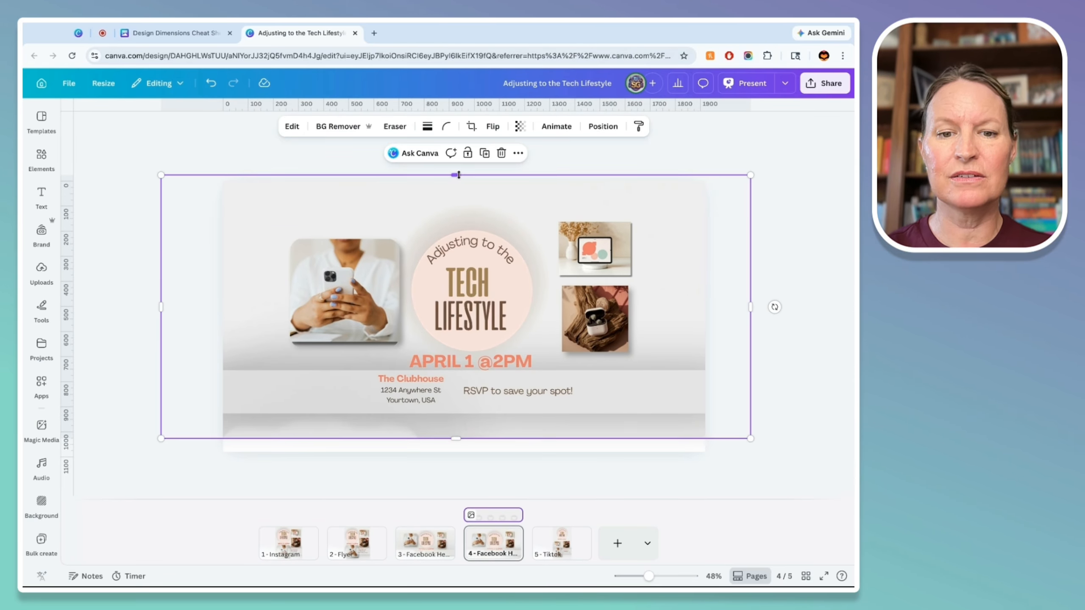
left_click_drag(455, 439, 455, 472)
left_click(458, 439)
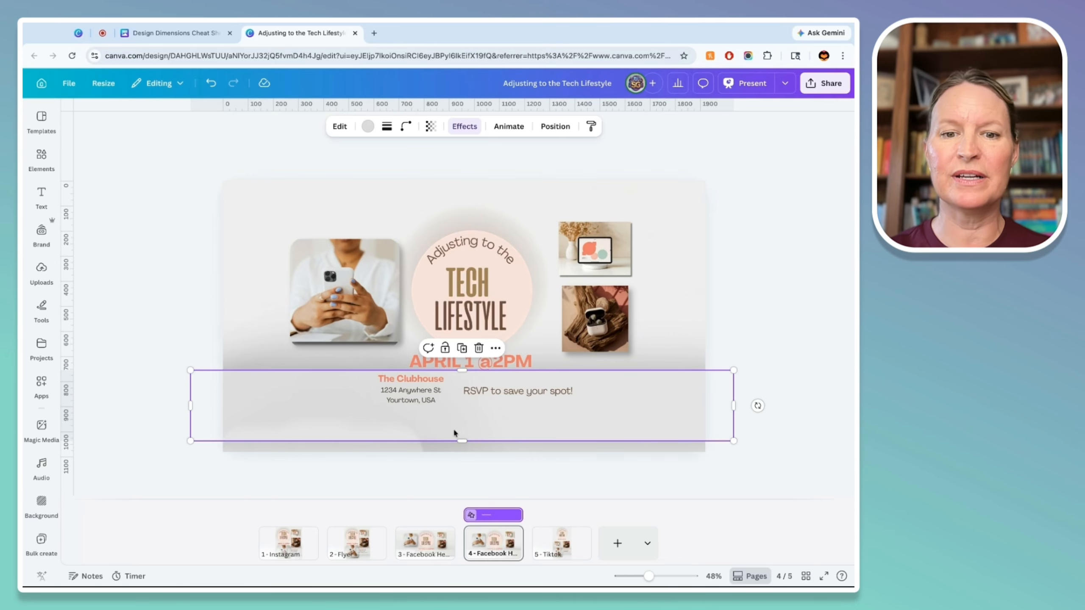
key("Delete")
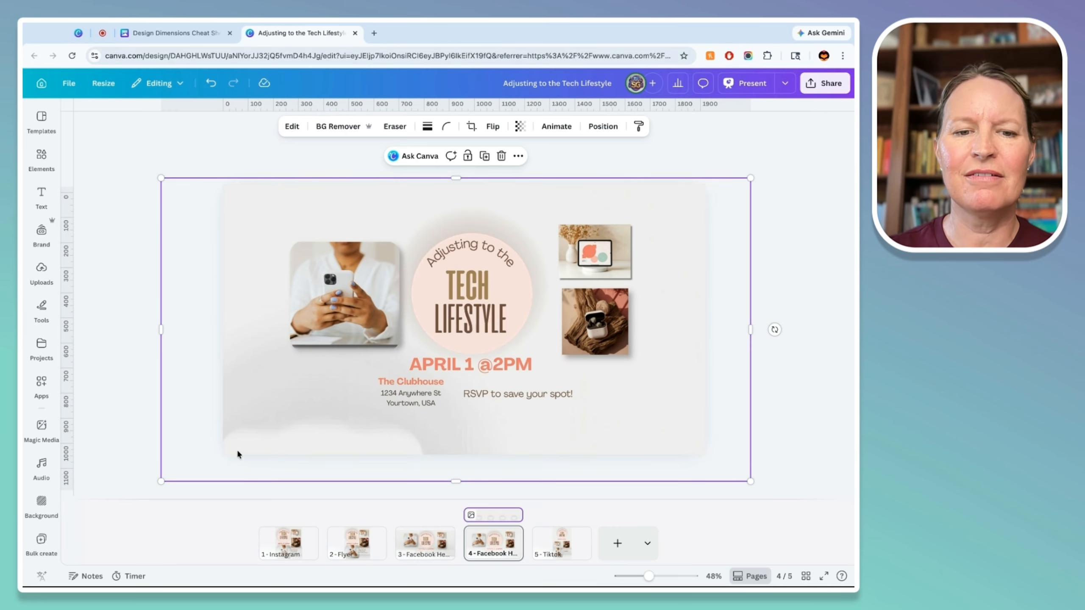
Delete the venue address text and the RSVP line from the presentation page.
left_click(391, 387)
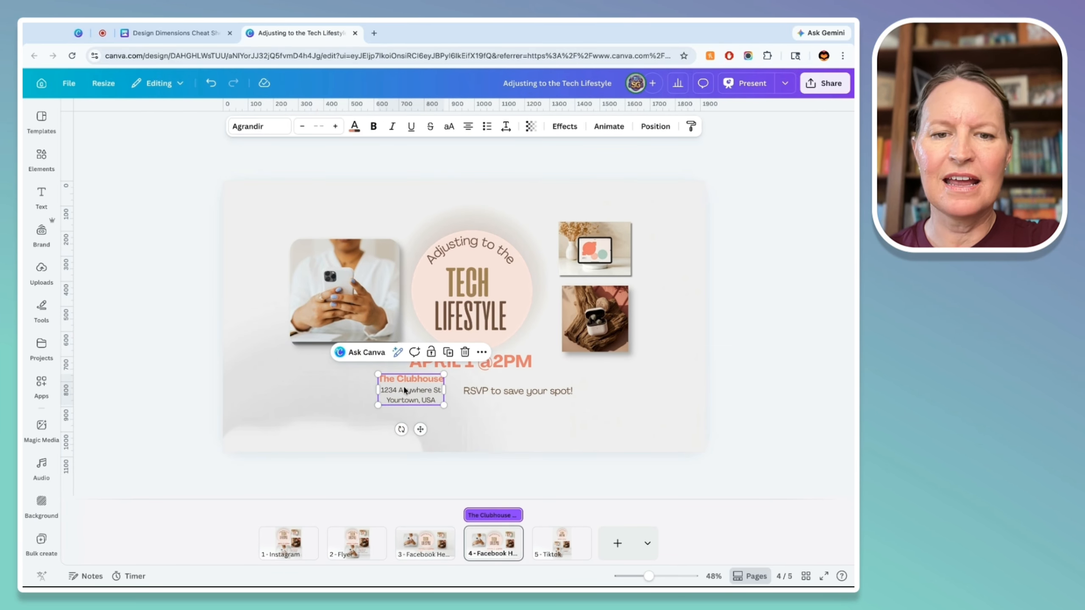
key("Delete")
left_click(485, 392)
key("Delete")
Move the date text lower beneath the title circle and replace its wording with "Welcome".
left_click_drag(472, 369, 464, 391)
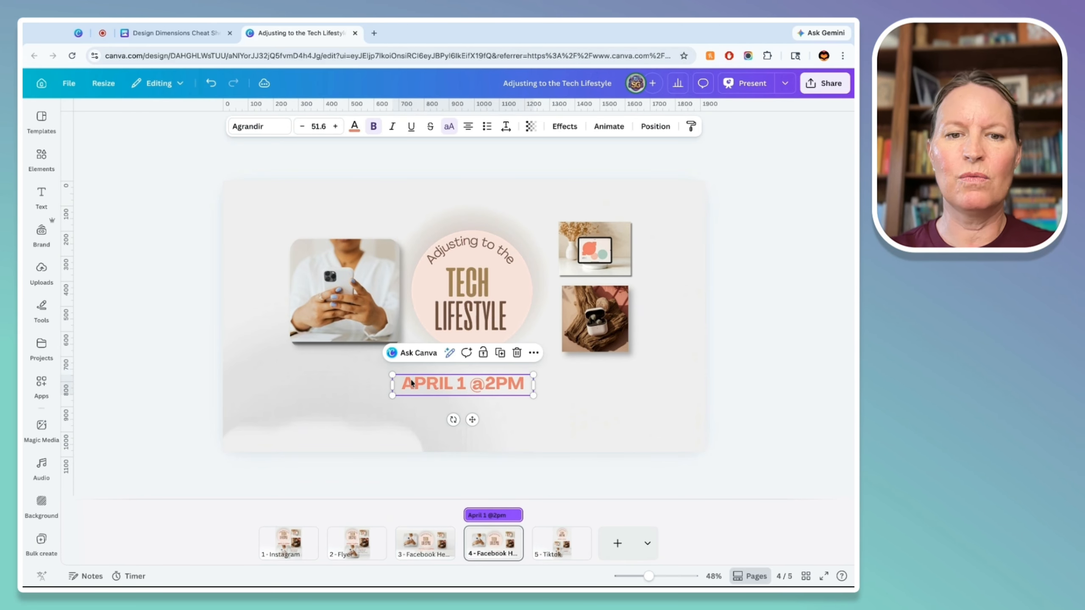
key("Return")
type("Welcome")
Move the phone photo to the lower-left corner of the presentation page and enlarge it.
left_click(343, 299)
left_click_drag(342, 300, 294, 394)
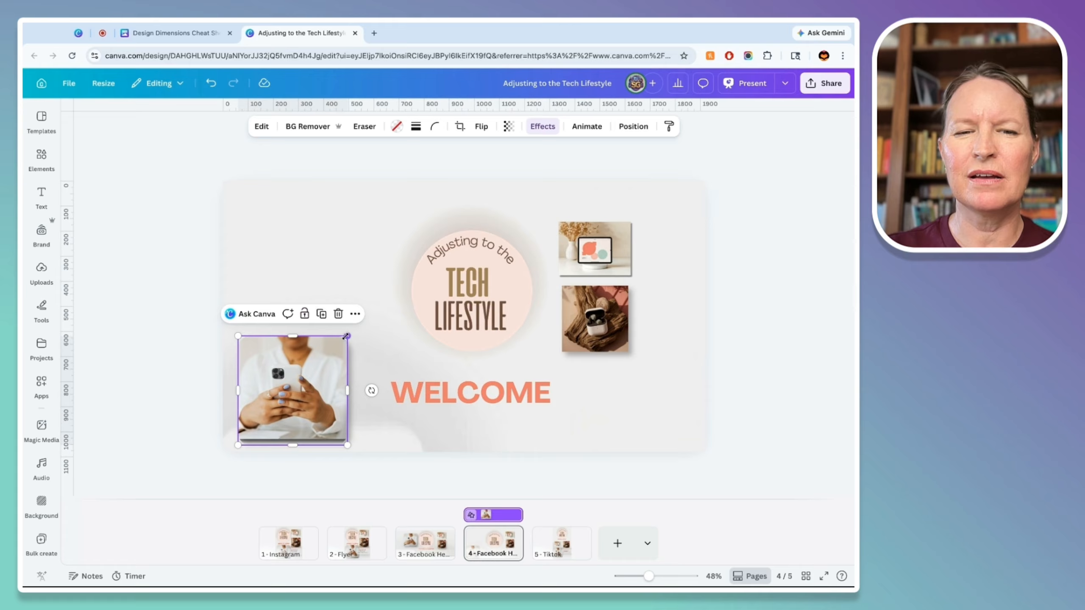
left_click_drag(347, 334, 380, 302)
Delete the earbuds photo and place the tablet photo, enlarged, in the lower-right area of the presentation page.
left_click(595, 319)
left_click_drag(595, 249, 606, 412)
key("Delete")
left_click(692, 299)
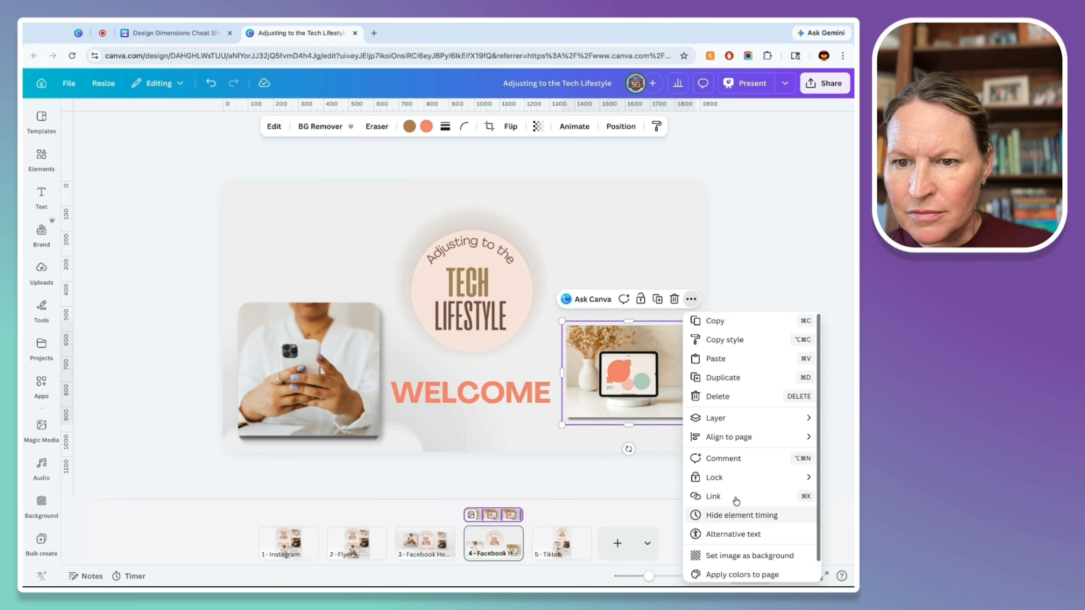
left_click(649, 373)
left_click_drag(615, 364, 614, 358)
Duplicate the phone photo, place the copy on the page's lower right, and replace its image with the tablet photo.
left_click(286, 362)
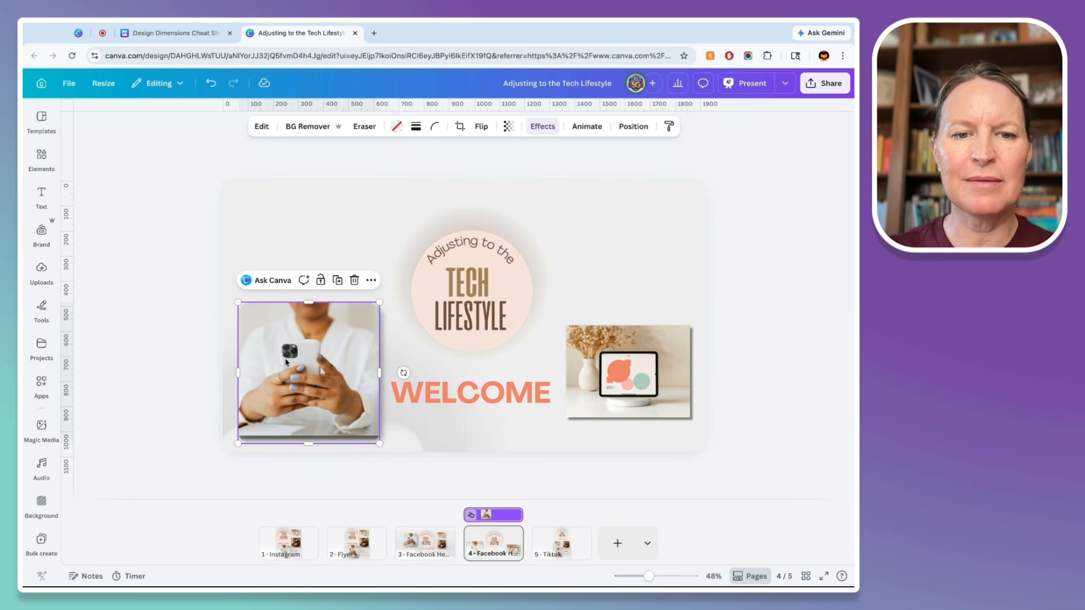
left_click(337, 281)
left_click_drag(332, 335, 596, 274)
left_click(677, 388)
left_click_drag(678, 389, 632, 373)
left_click(591, 324)
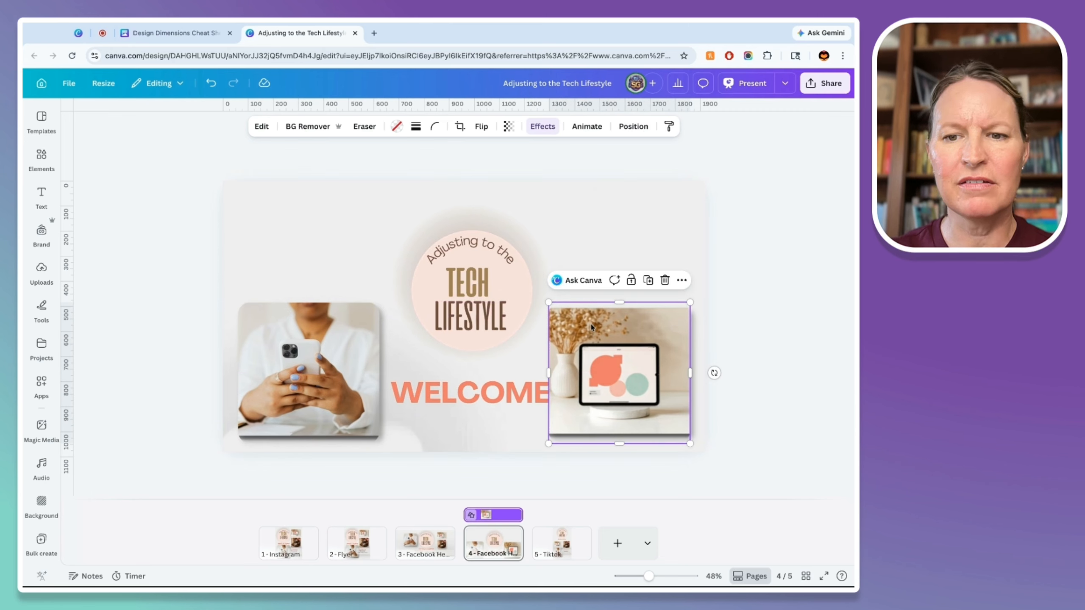
left_click(765, 342)
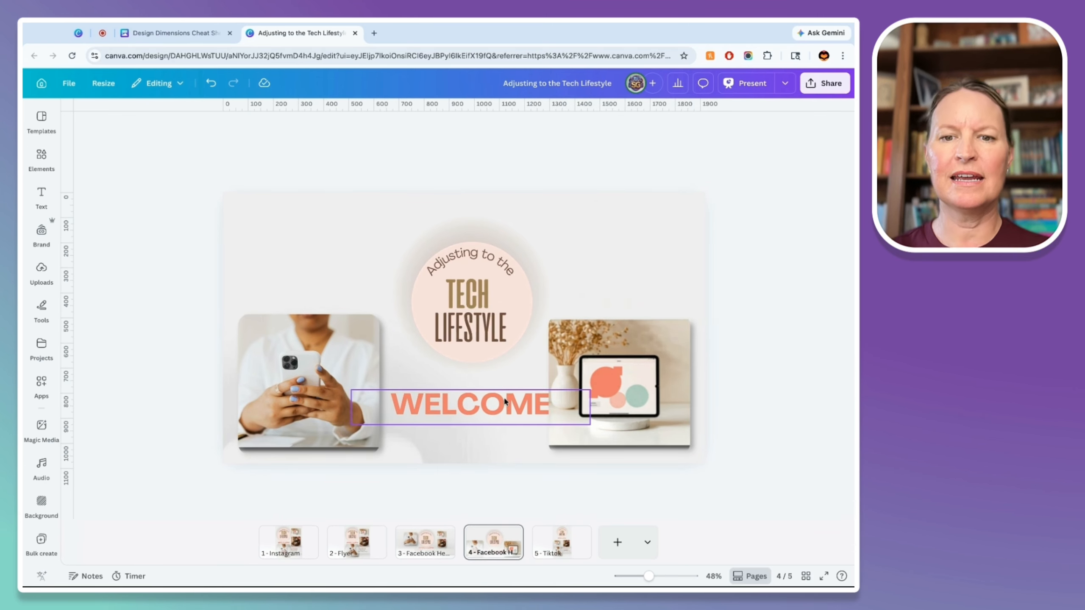
Enlarge the circular Tech Lifestyle title above the WELCOME text and group its circle and text elements.
left_click_drag(551, 372, 351, 154)
left_click(760, 267)
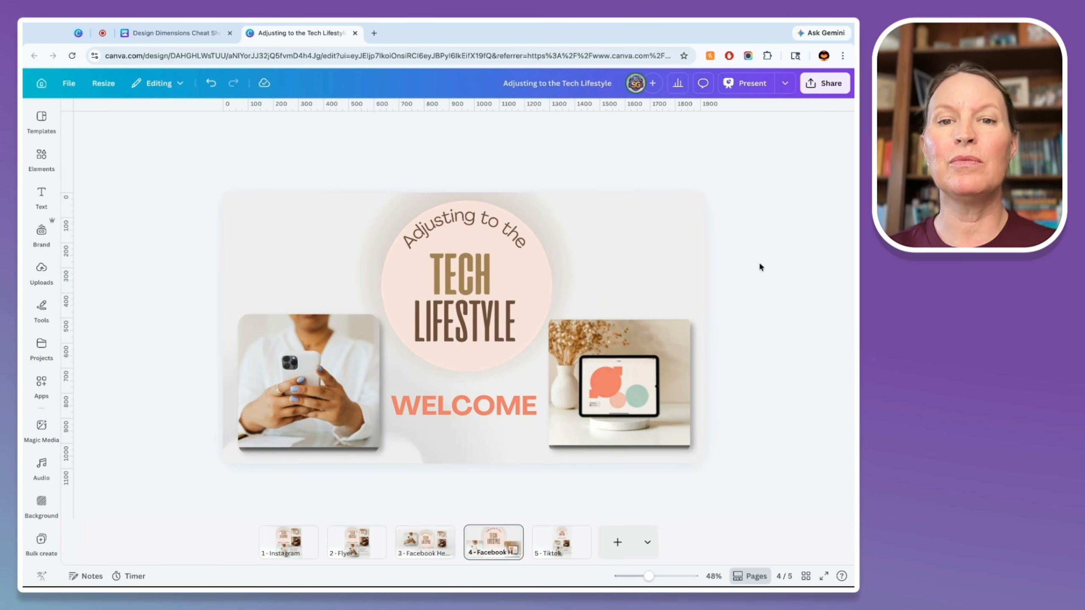
left_click(481, 223)
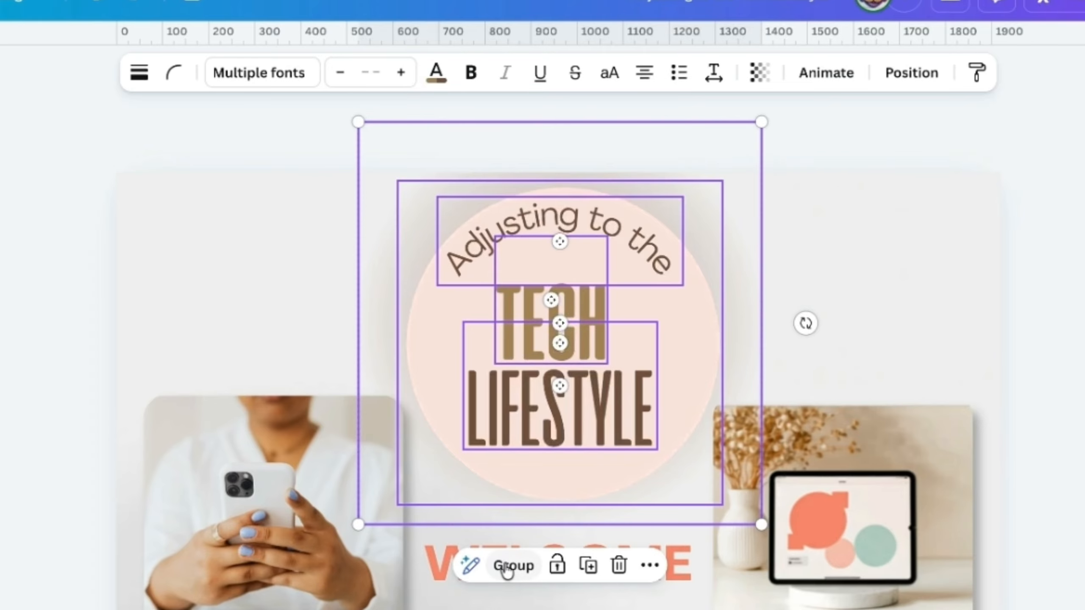
left_click(436, 397)
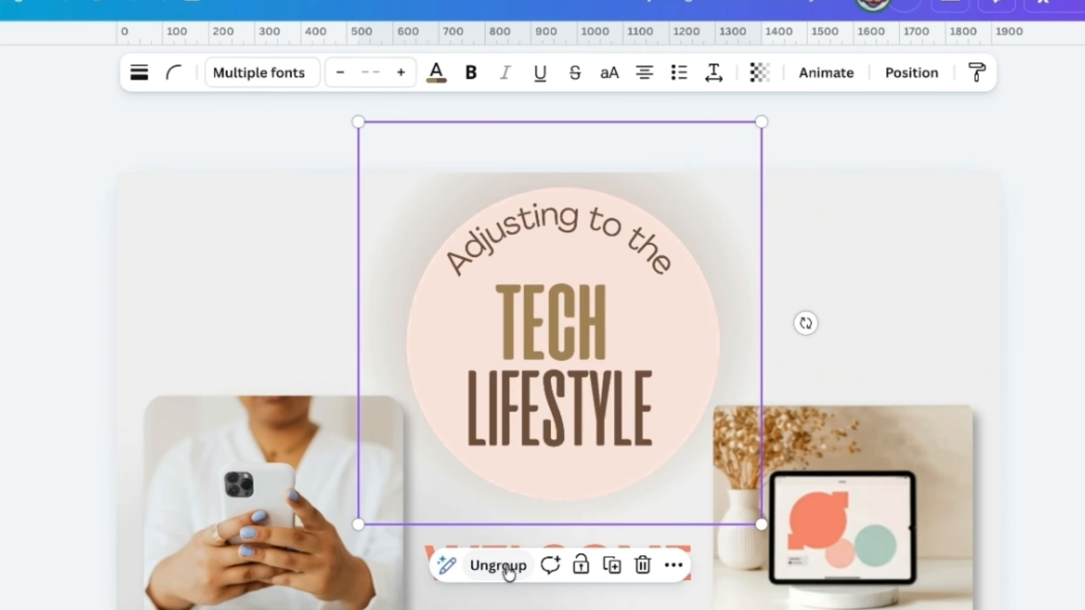
Apply the Rise animation to the grouped title and browse the page-wide animation styles.
left_click(829, 75)
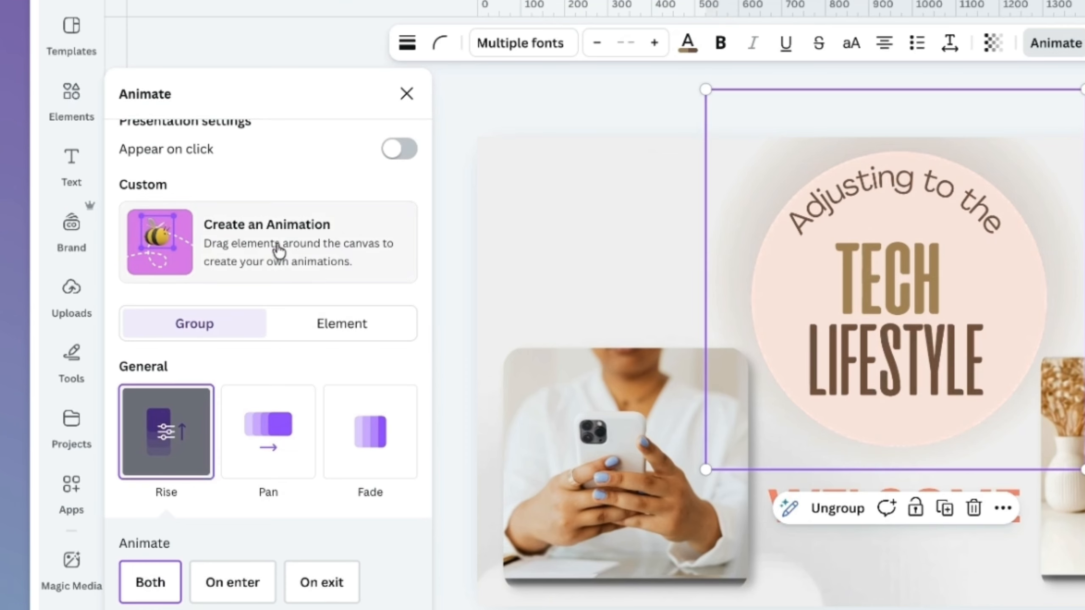
left_click(189, 143)
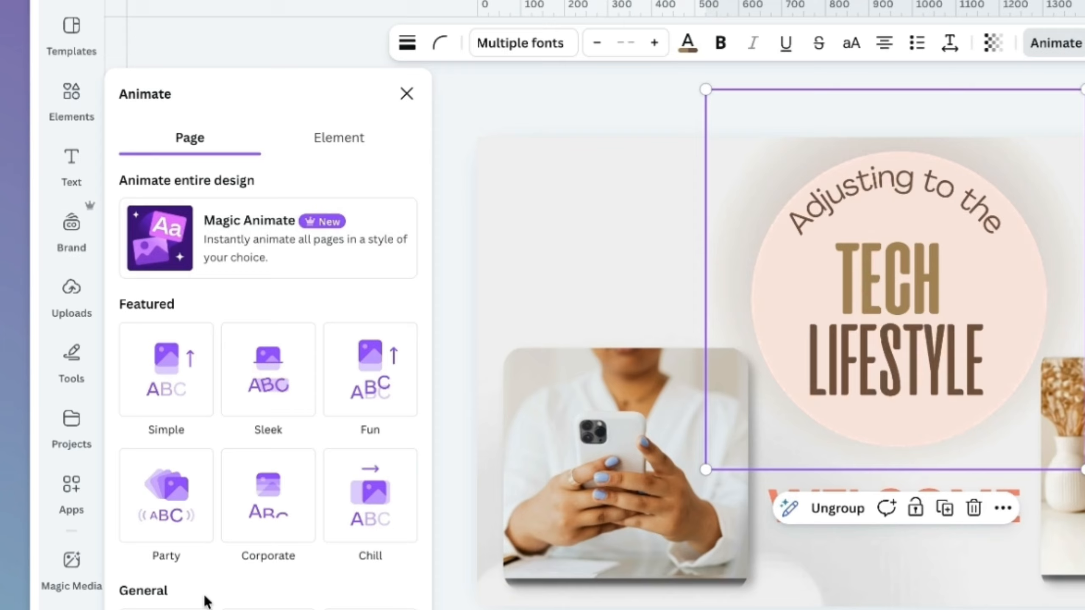
scroll(201, 599, "down", 1)
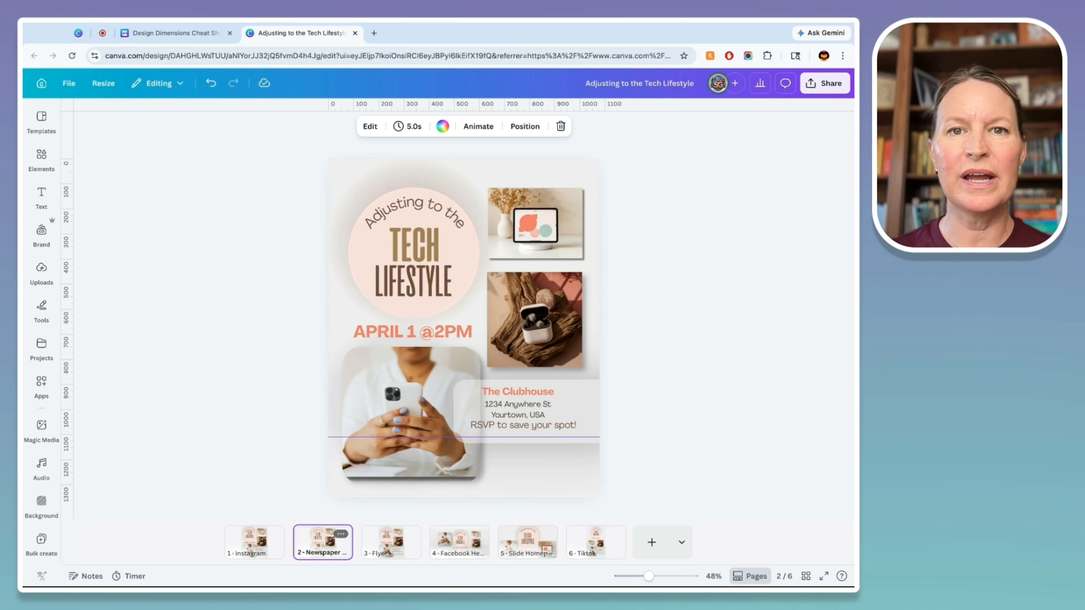
Download only page 2, the Newspaper Ad, as a PNG file at size 1.
left_click(708, 212)
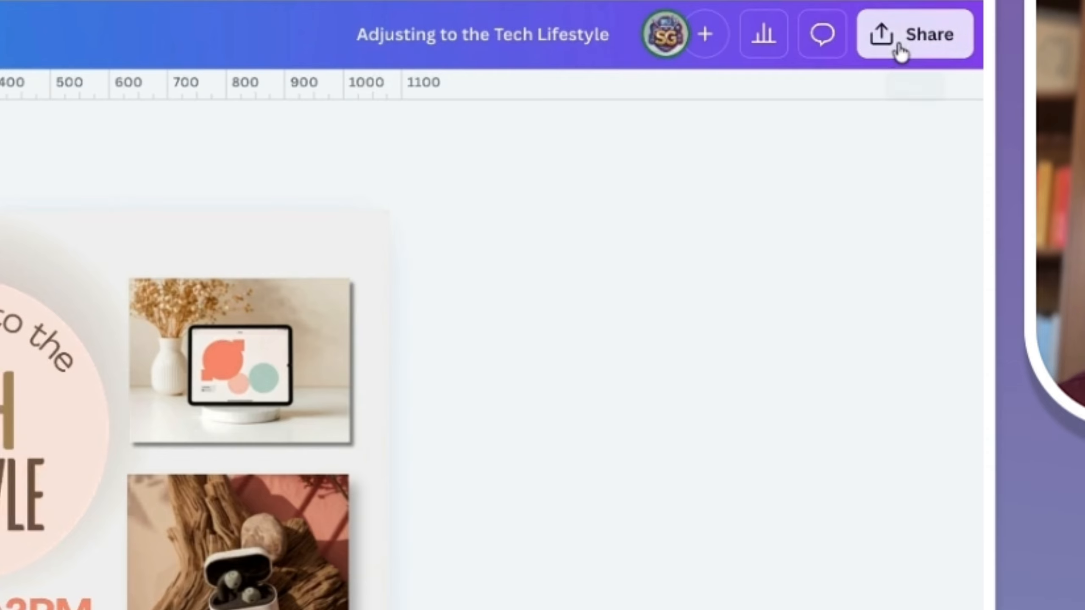
left_click(817, 87)
left_click(553, 592)
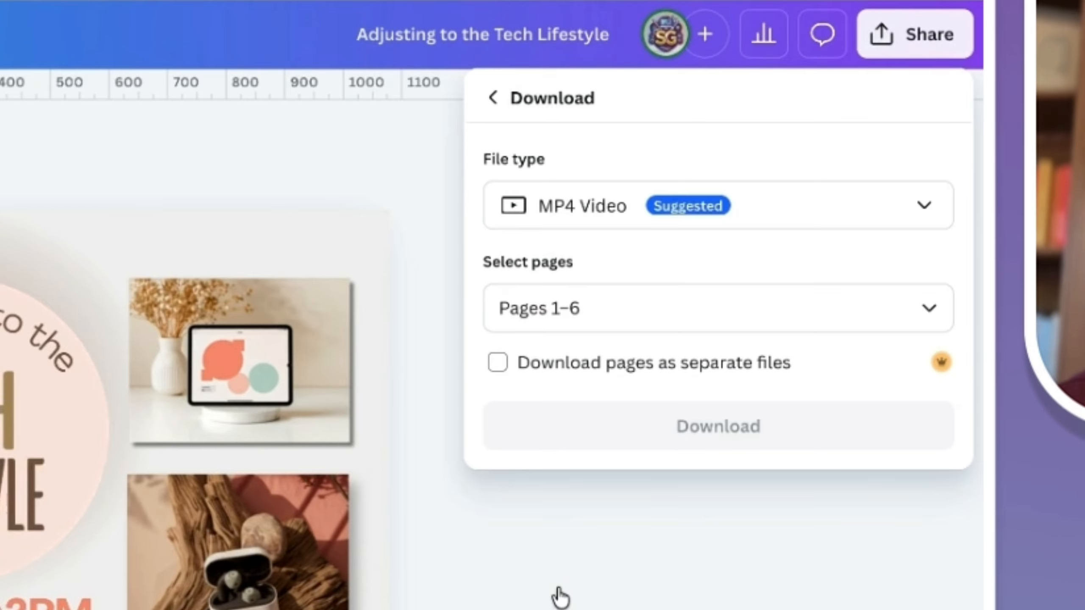
left_click(555, 308)
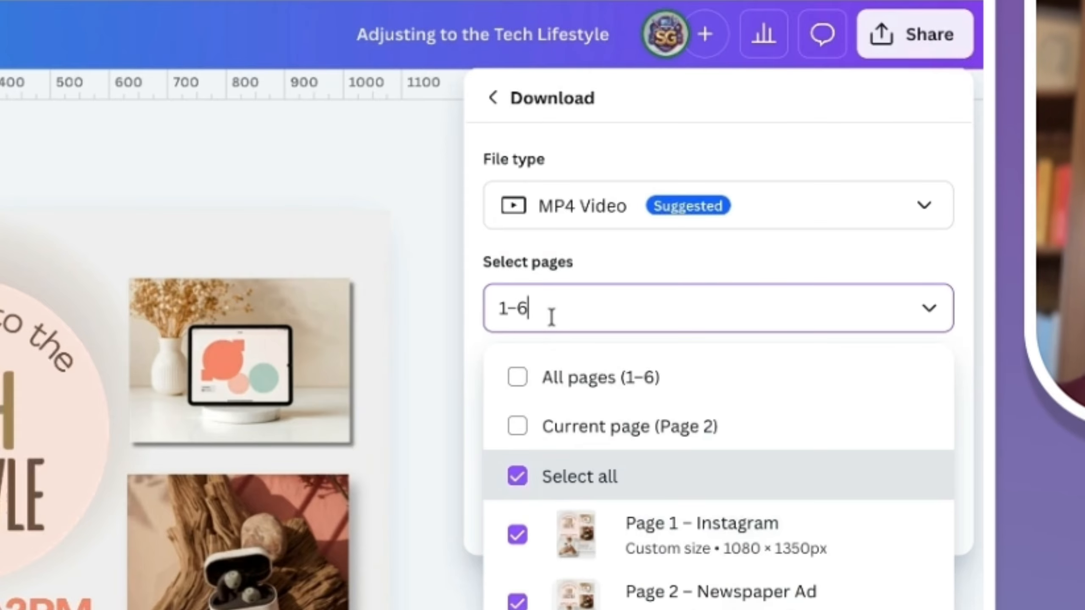
left_click(580, 436)
scroll(590, 598, "down", 1)
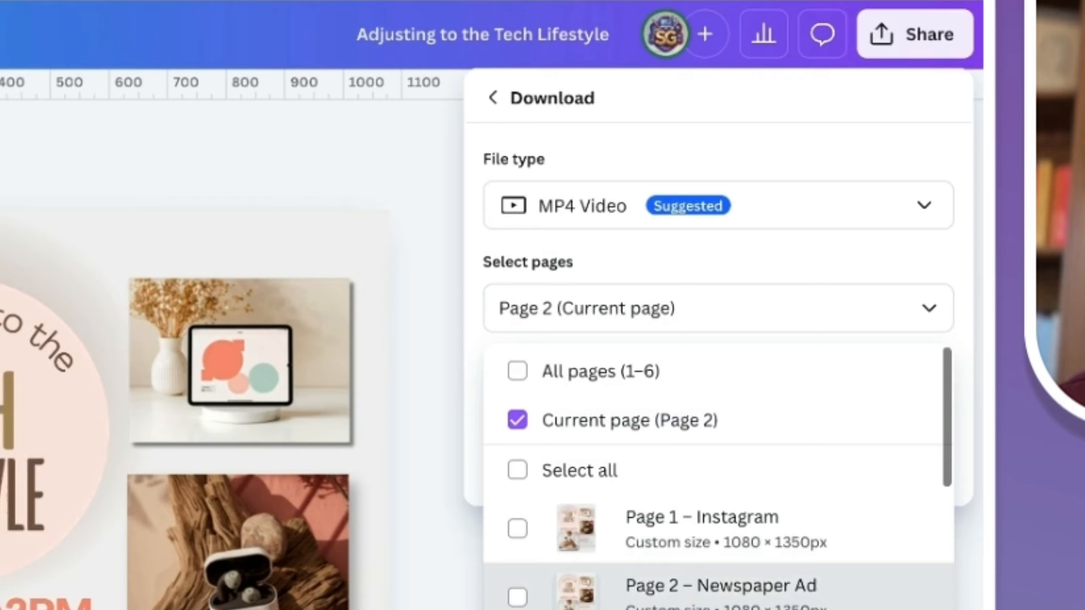
left_click(684, 609)
left_click(683, 206)
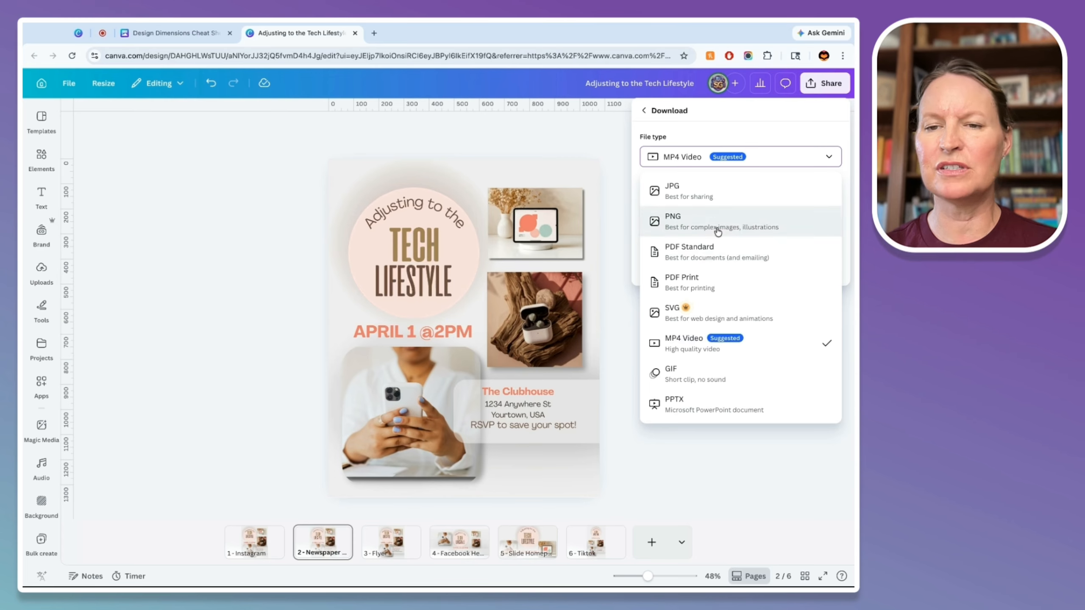
left_click(717, 231)
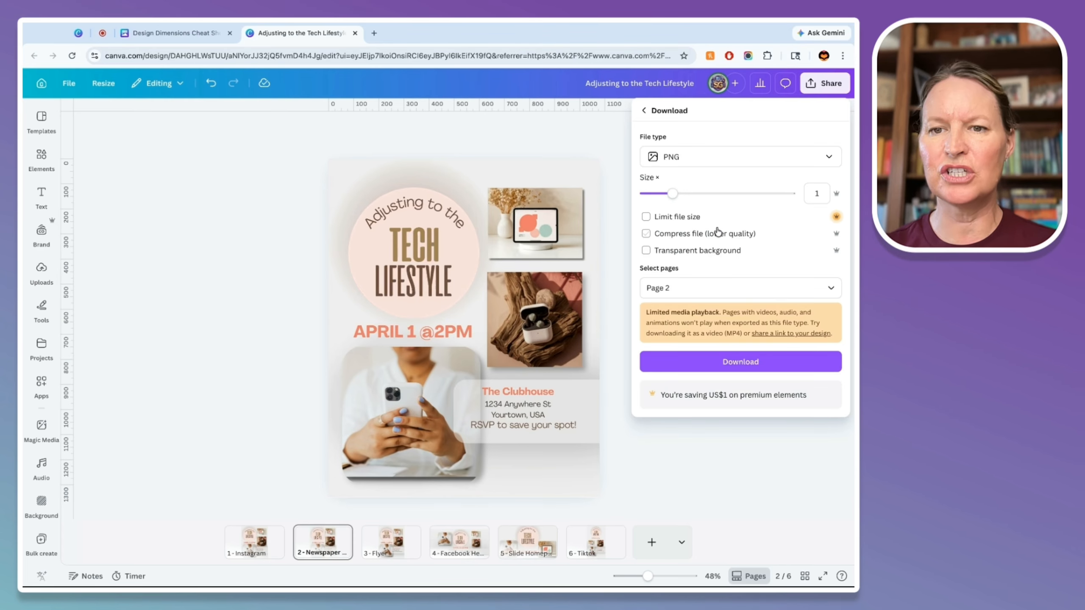
left_click(728, 362)
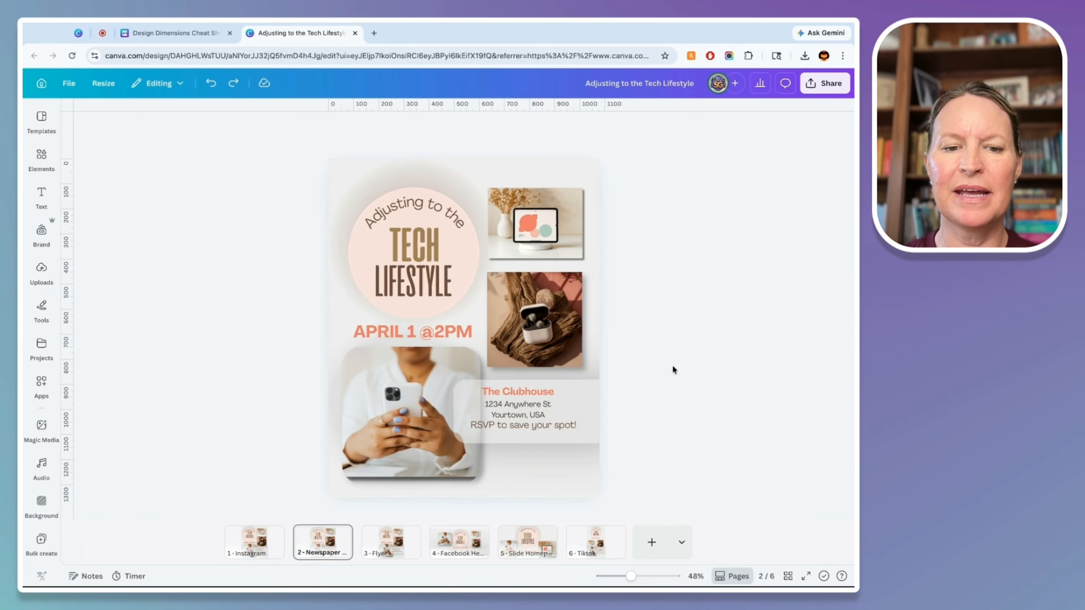
Duplicate the Newspaper Ad page.
left_click(340, 536)
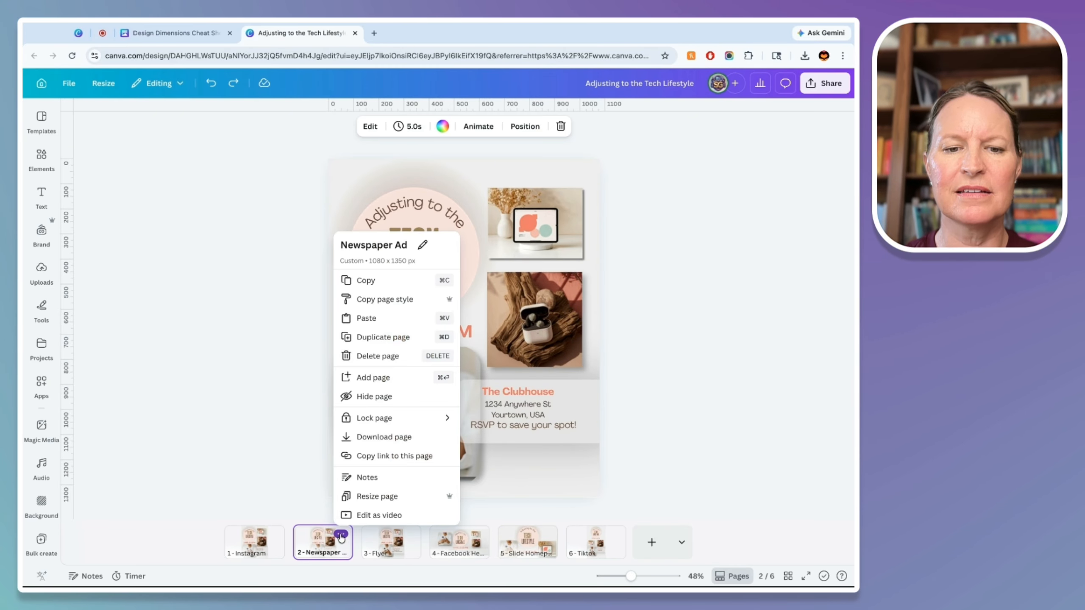
left_click(382, 337)
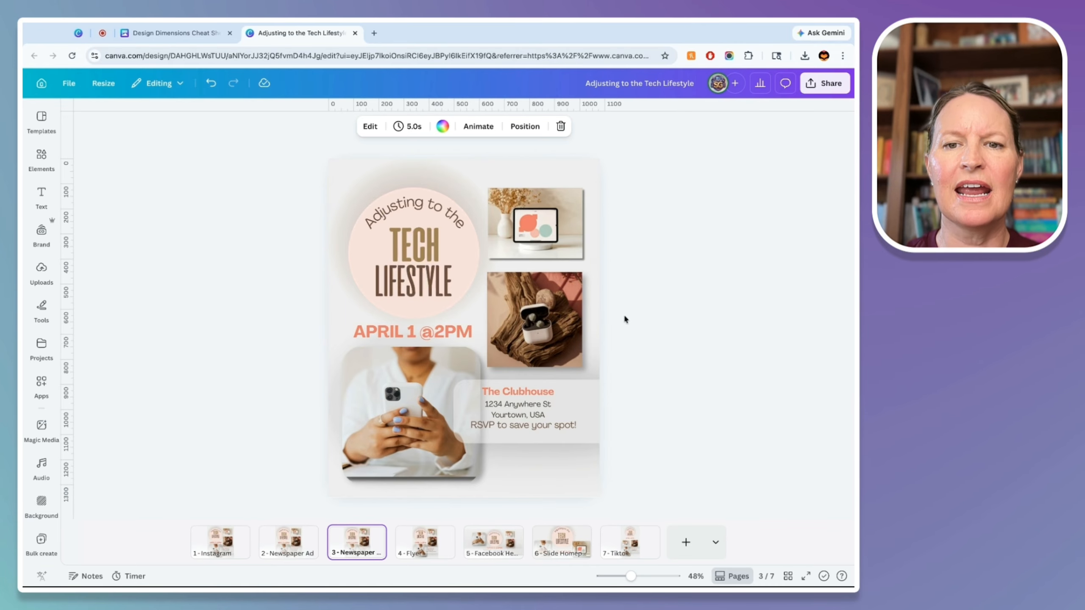
Delete all the text, images and the background picture from the duplicated Newspaper Ad page.
left_click_drag(664, 172, 289, 462)
key("Delete")
left_click(431, 393)
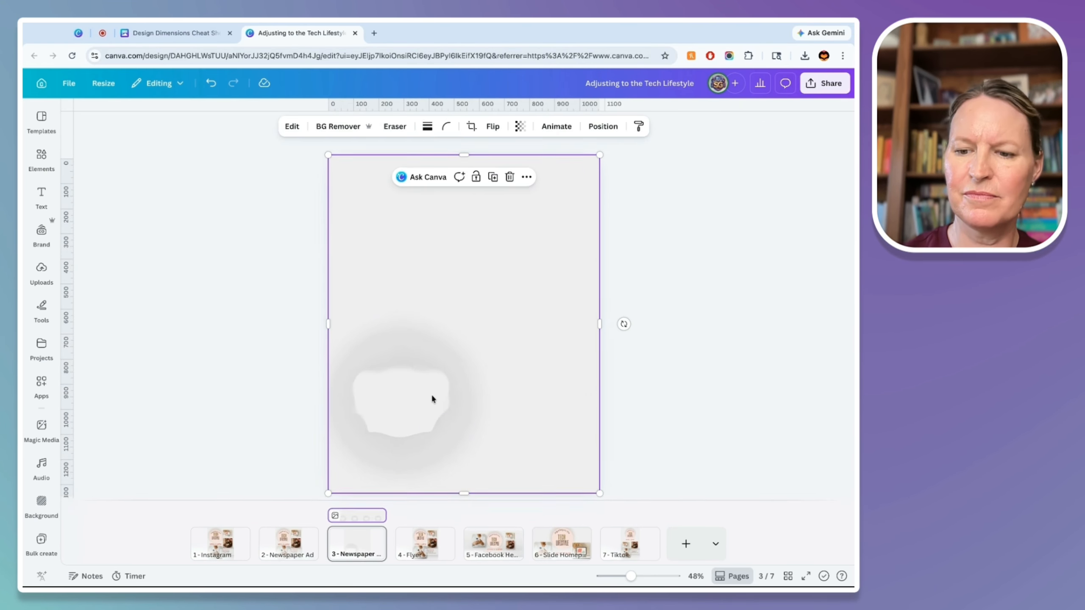
key("Delete")
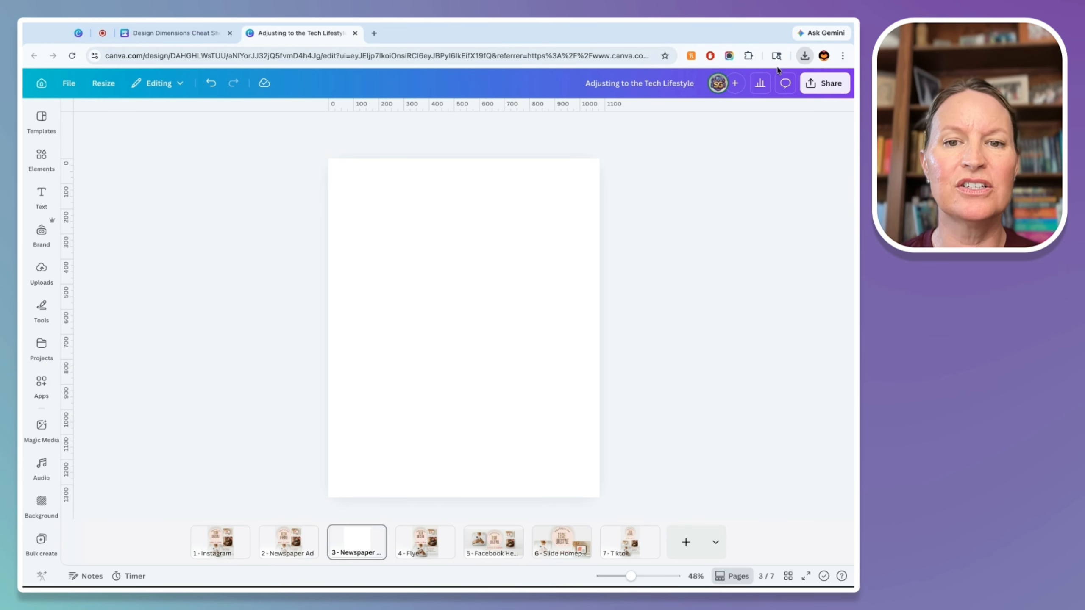
Place the downloaded Newspaper Ad PNG on the blank duplicate page and enlarge it to fill the whole page.
key("ctrl+v")
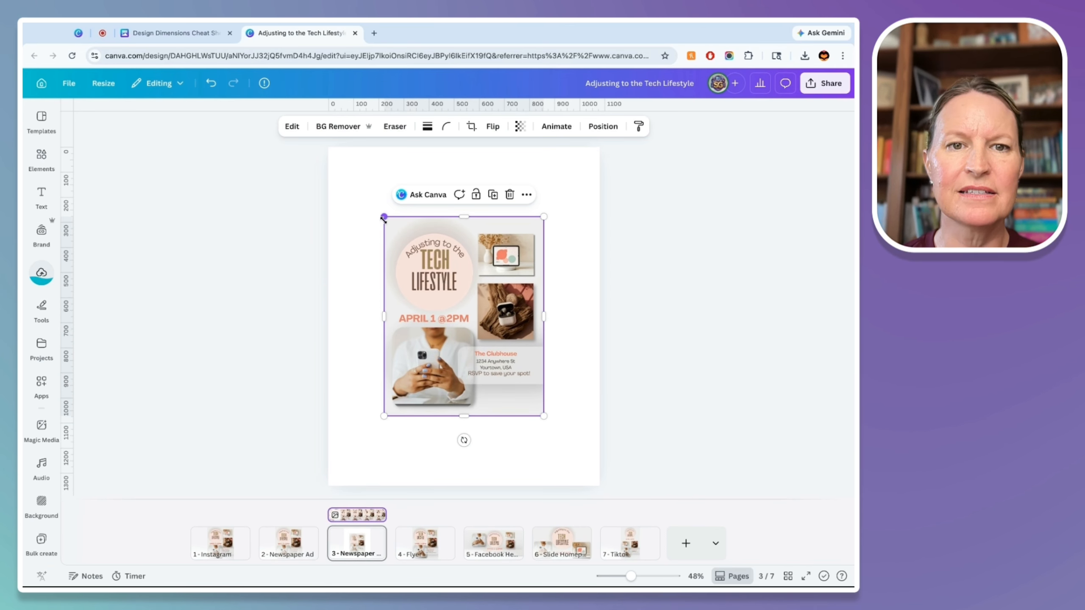
left_click_drag(383, 218, 330, 147)
left_click_drag(543, 416, 600, 486)
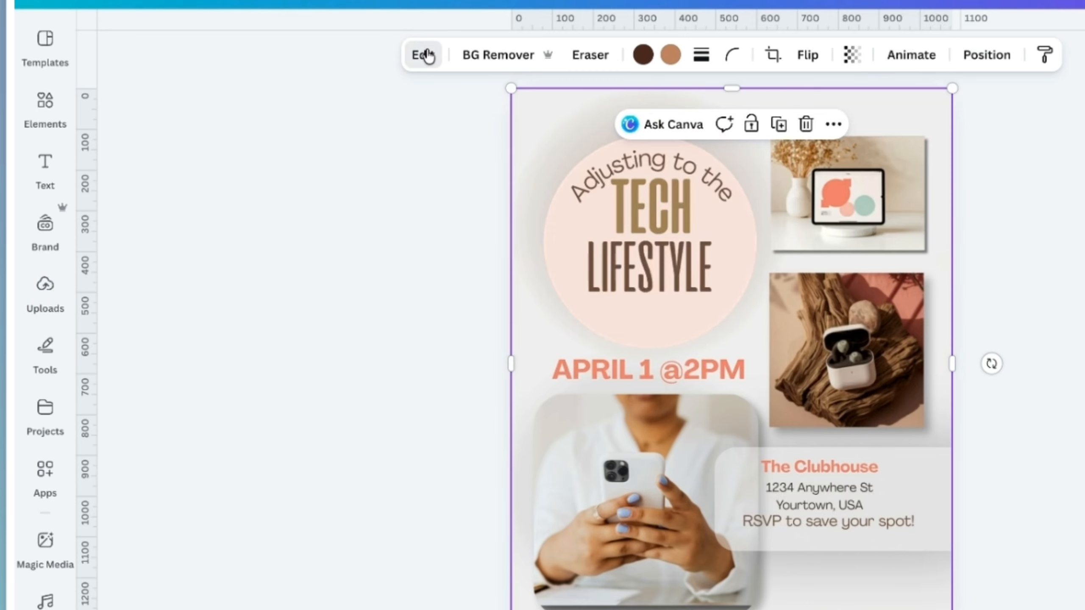
Apply a custom Duotone filter to the full-page image with highlights #FFFFFF and shadows #000000.
left_click(424, 54)
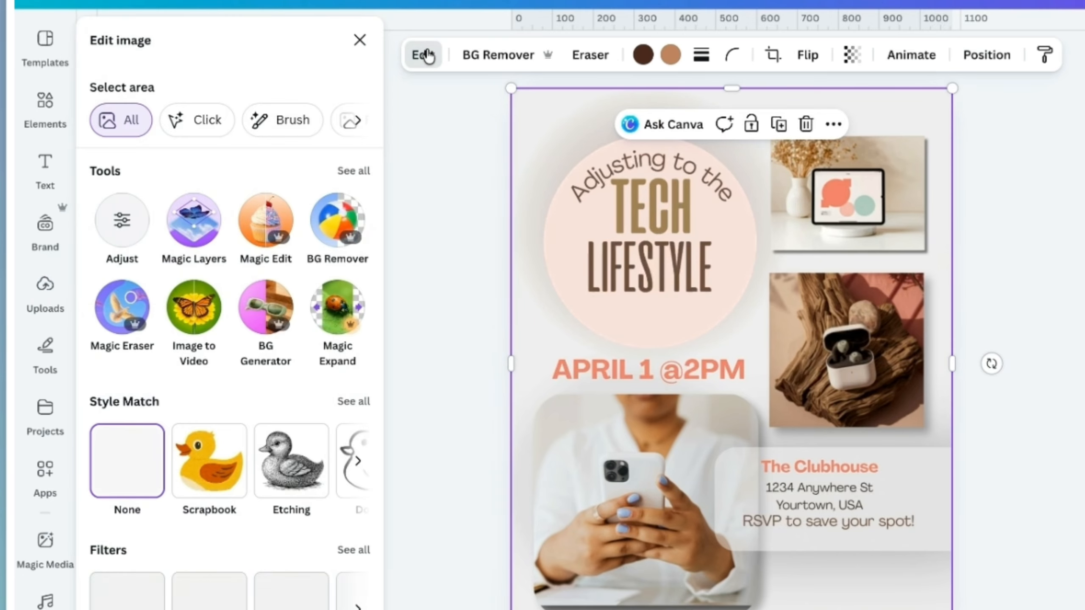
left_click(342, 552)
scroll(247, 564, "down", 15)
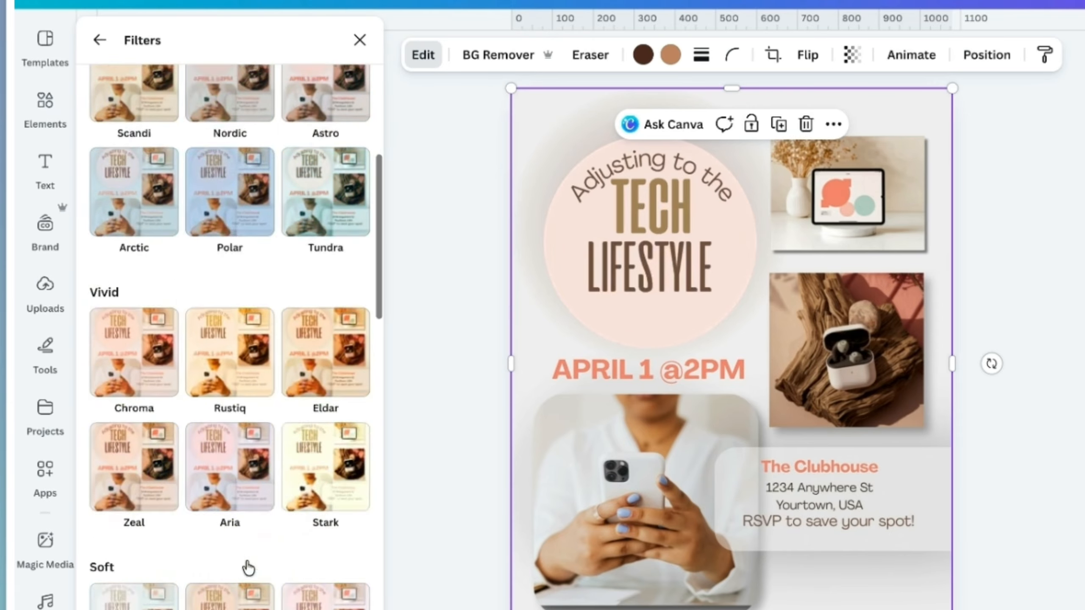
scroll(248, 568, "down", 20)
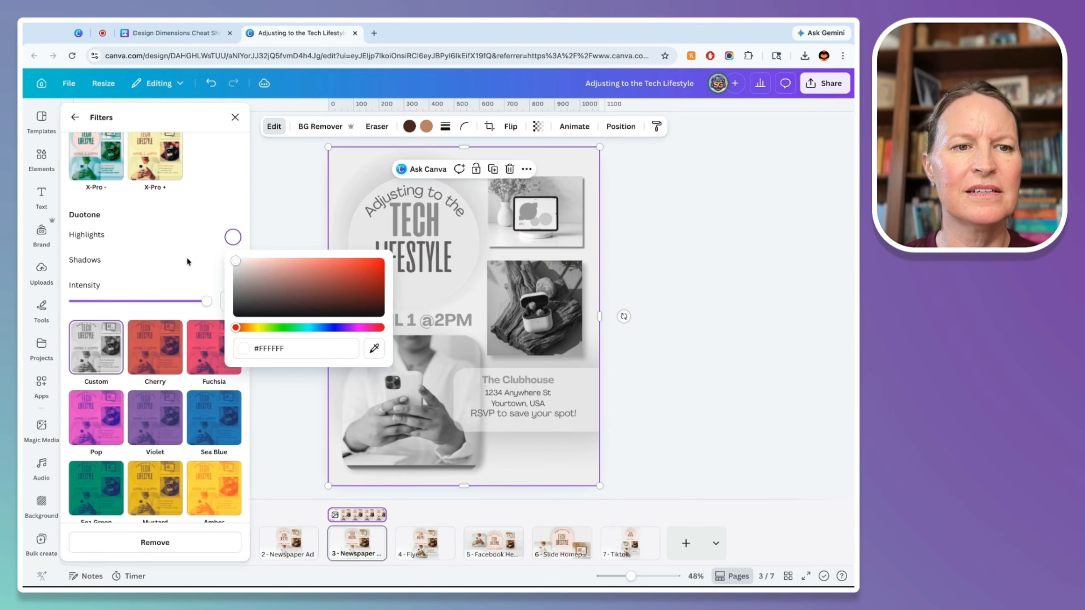
left_click(188, 261)
left_click(233, 262)
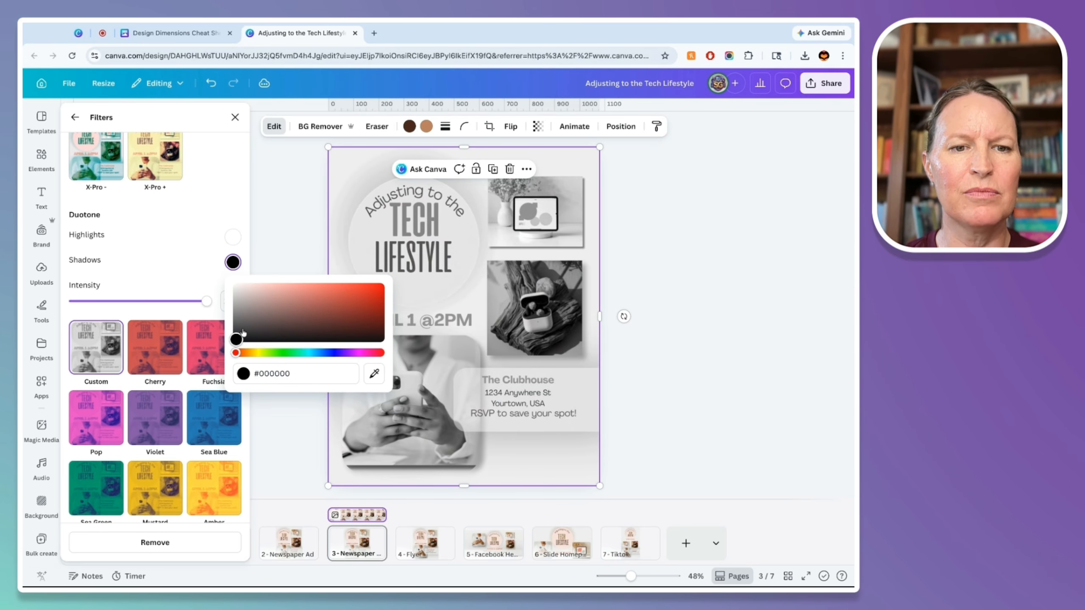
left_click(291, 171)
left_click(625, 253)
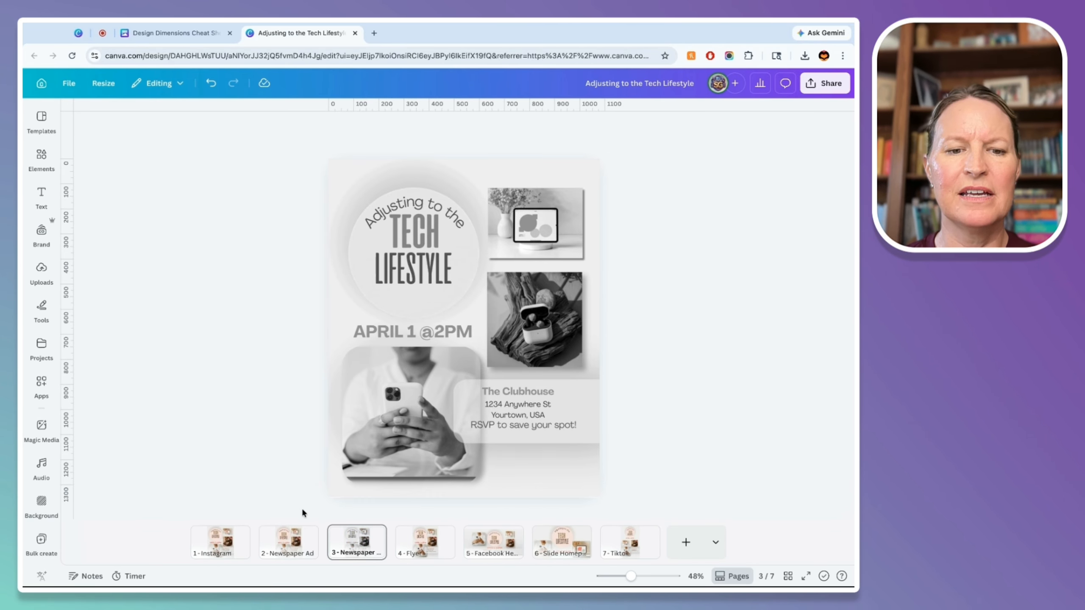
Give the title circle on the colour Newspaper Ad page a thin black outline instead of its peach fill, and download the design as PNG.
left_click(297, 544)
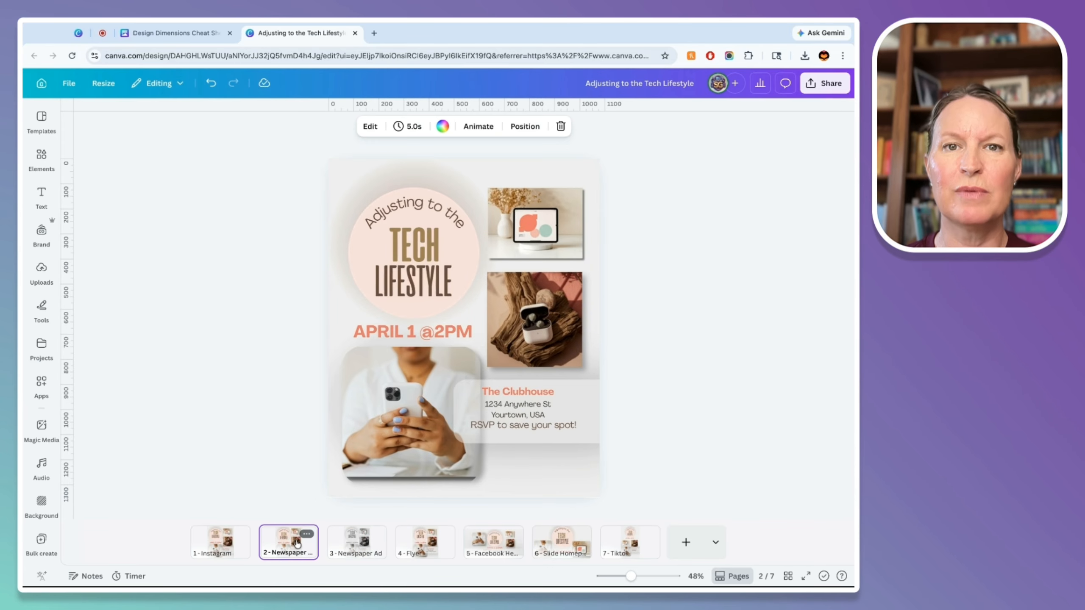
left_click(467, 248)
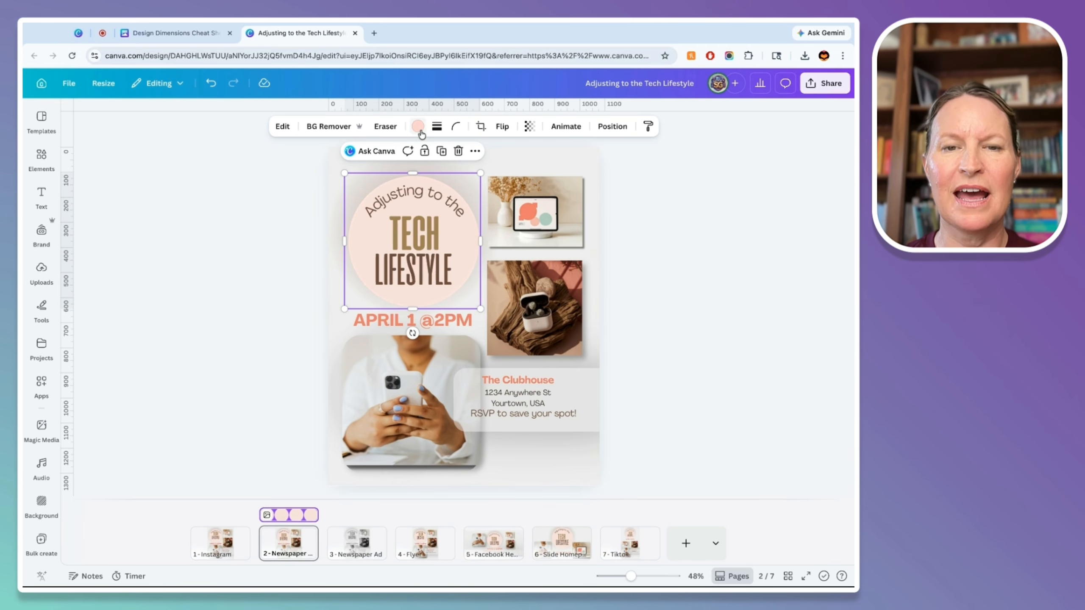
left_click(434, 126)
left_click(407, 157)
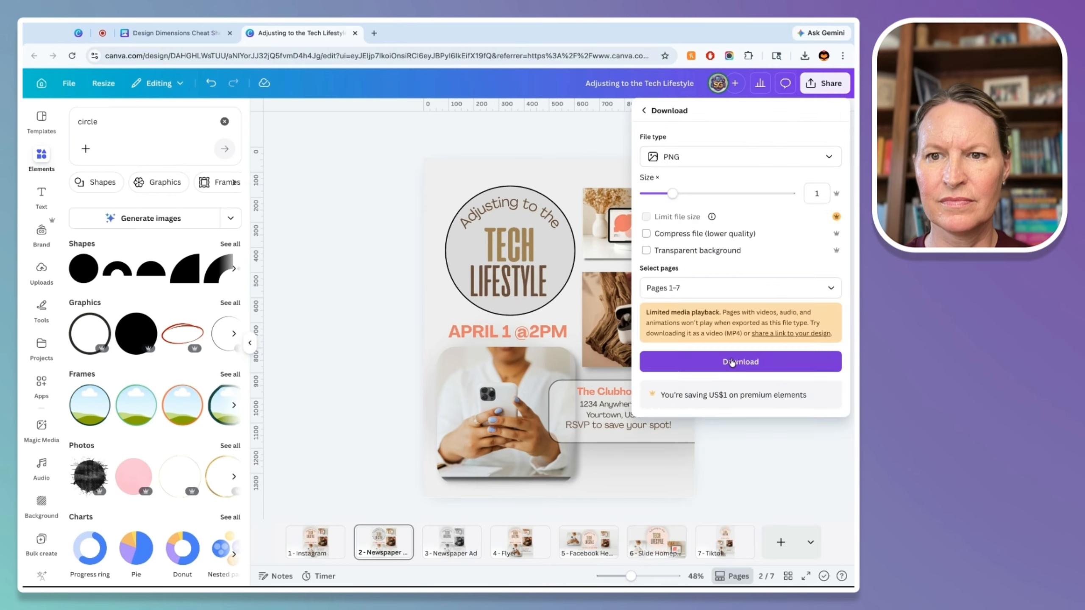
left_click(731, 362)
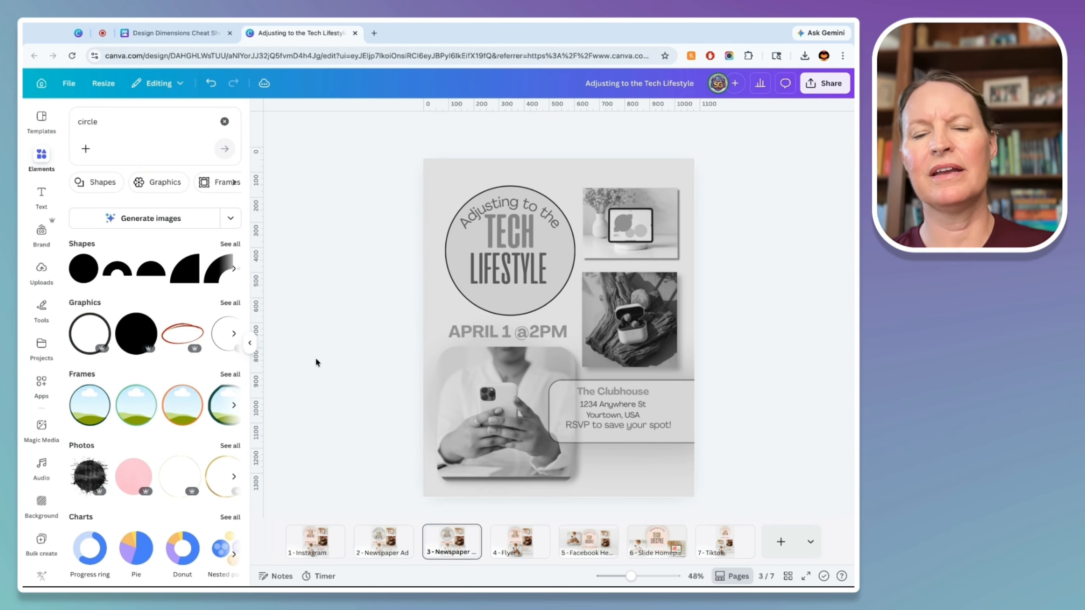
left_click(510, 336)
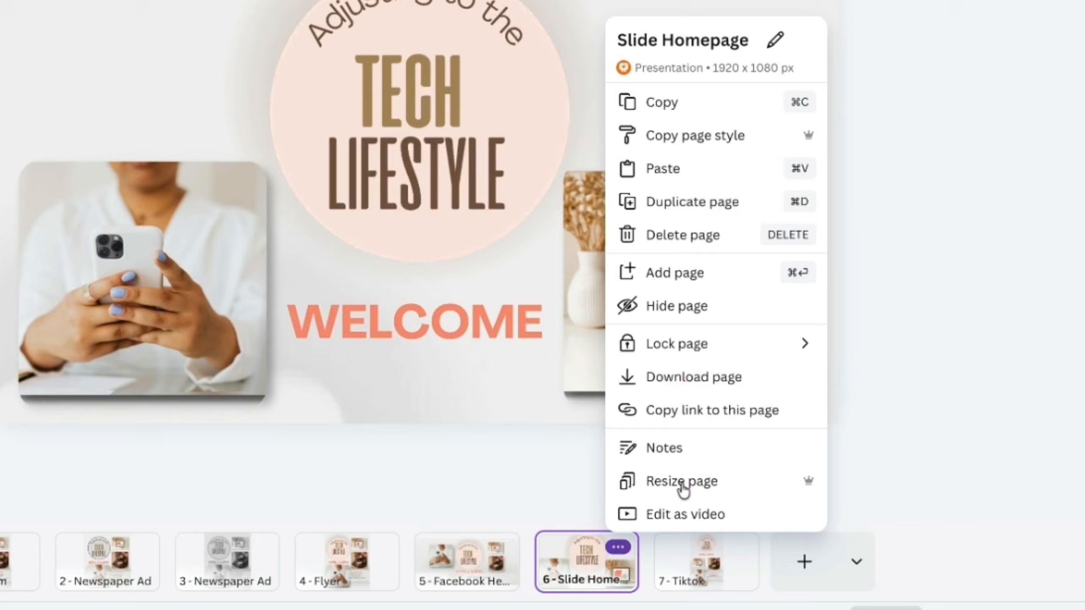
Duplicate the Slide Homepage presentation page as a YouTube thumbnail page.
left_click(685, 203)
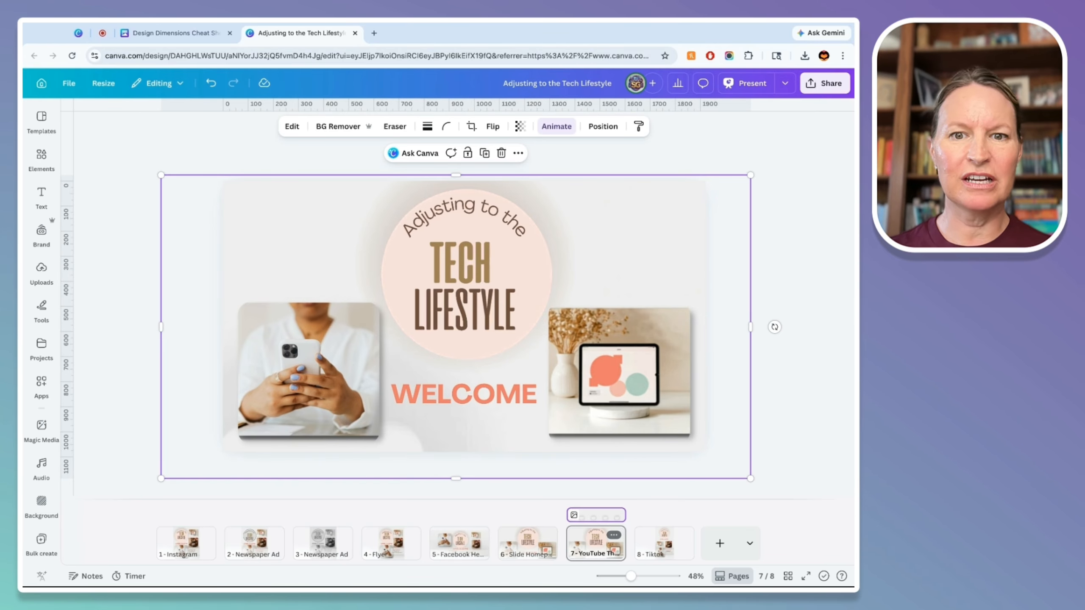
key("Escape")
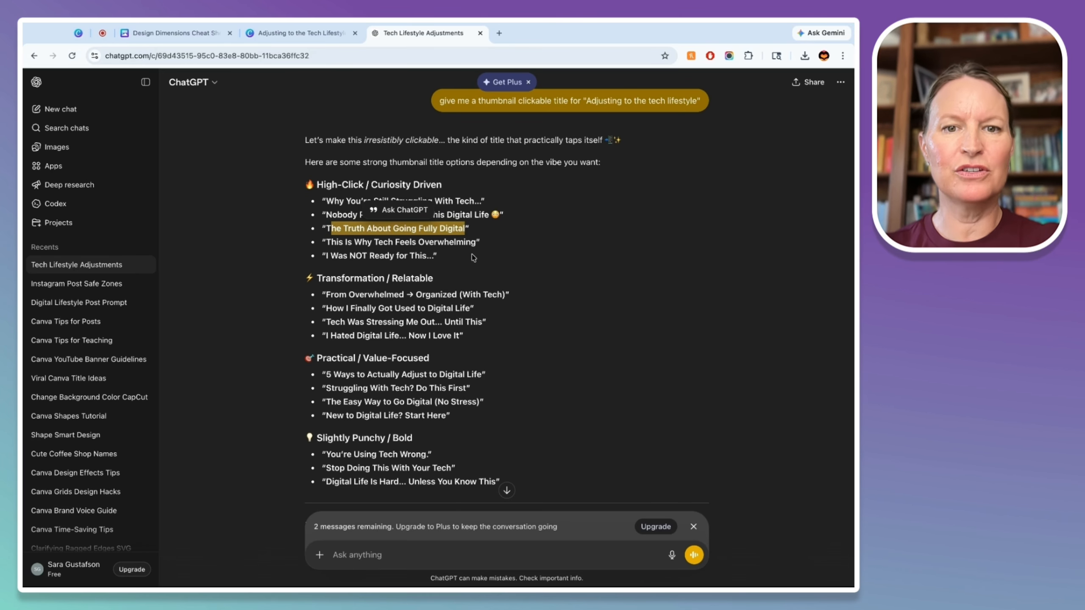
Copy "The Truth About Going Fully Digital" from ChatGPT and use it in Canva to replace the YouTube page's circular title, enlarged to size 126.
triple_click(341, 227)
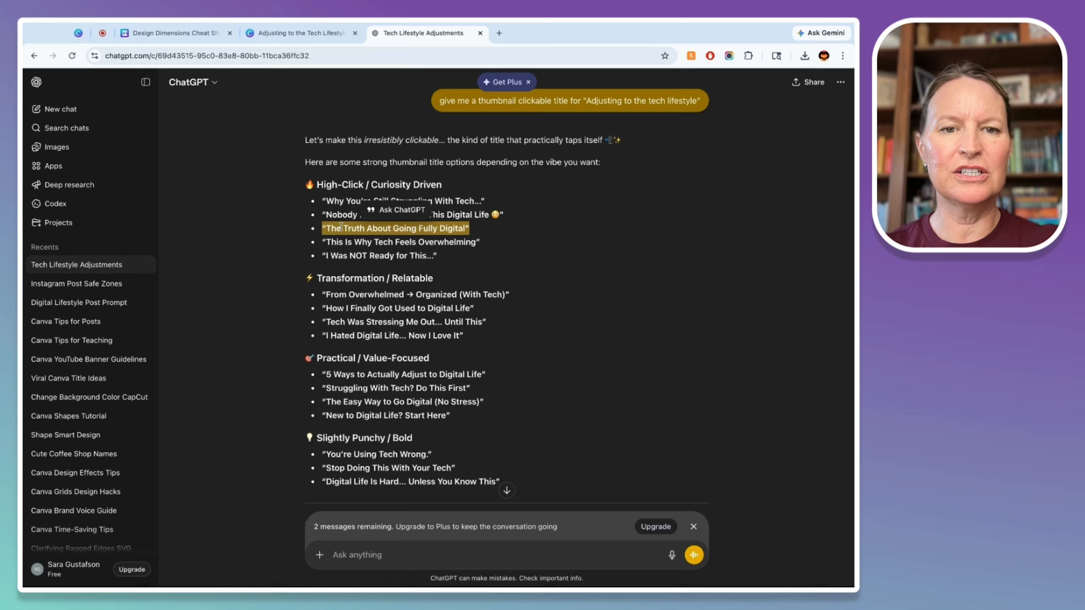
left_click(311, 33)
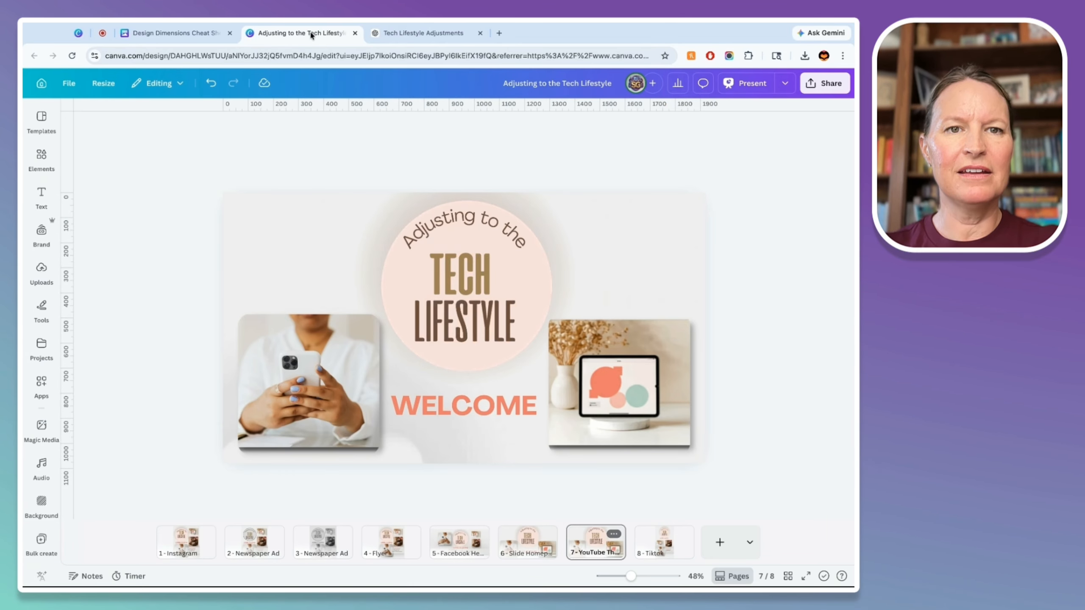
left_click(444, 231)
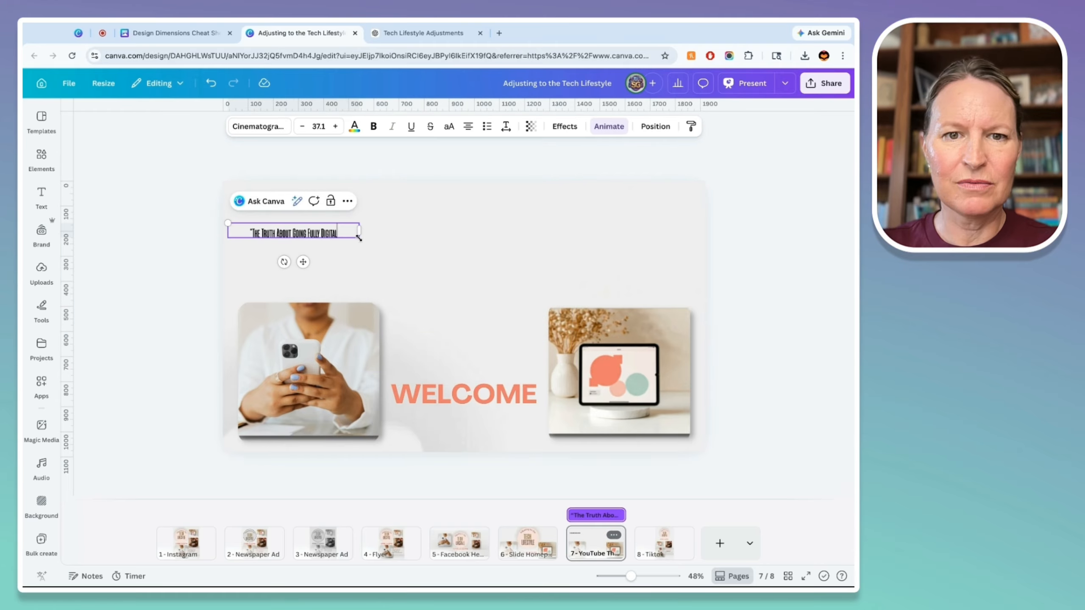
left_click_drag(359, 238, 672, 299)
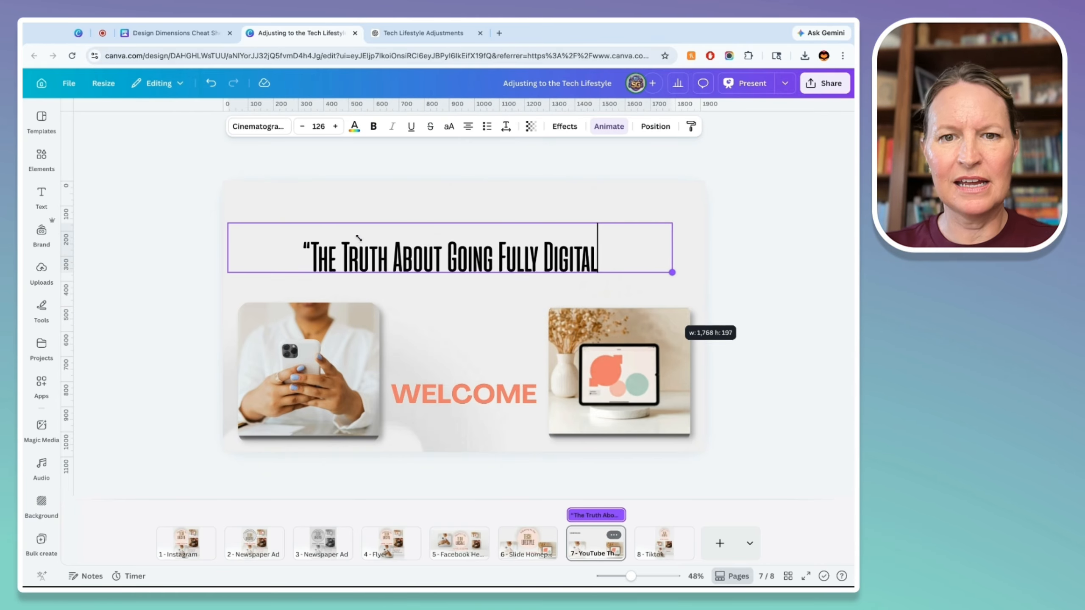